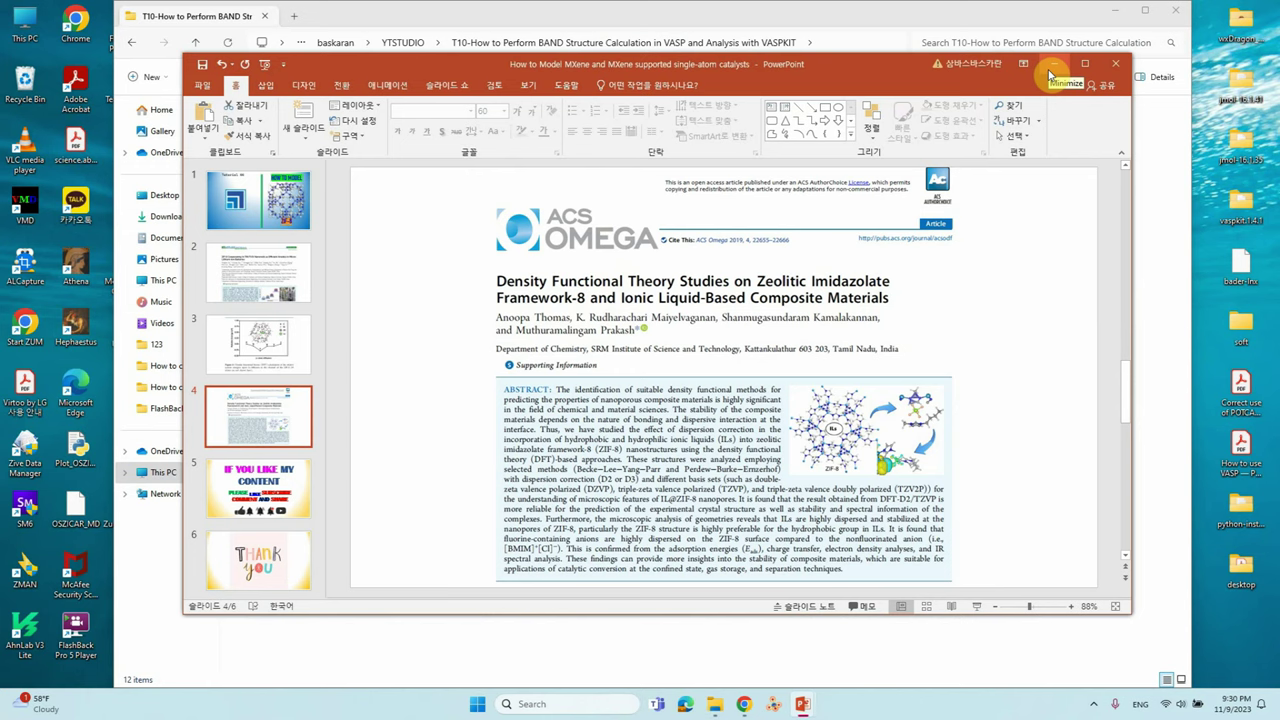
Minimize the PowerPoint presentation showing the ZIF-8 DFT paper.
left_click(1052, 66)
Open ccdc.cam.ac.uk in a new Chrome window from the 'ccdc' address-bar suggestion.
left_click(1113, 10)
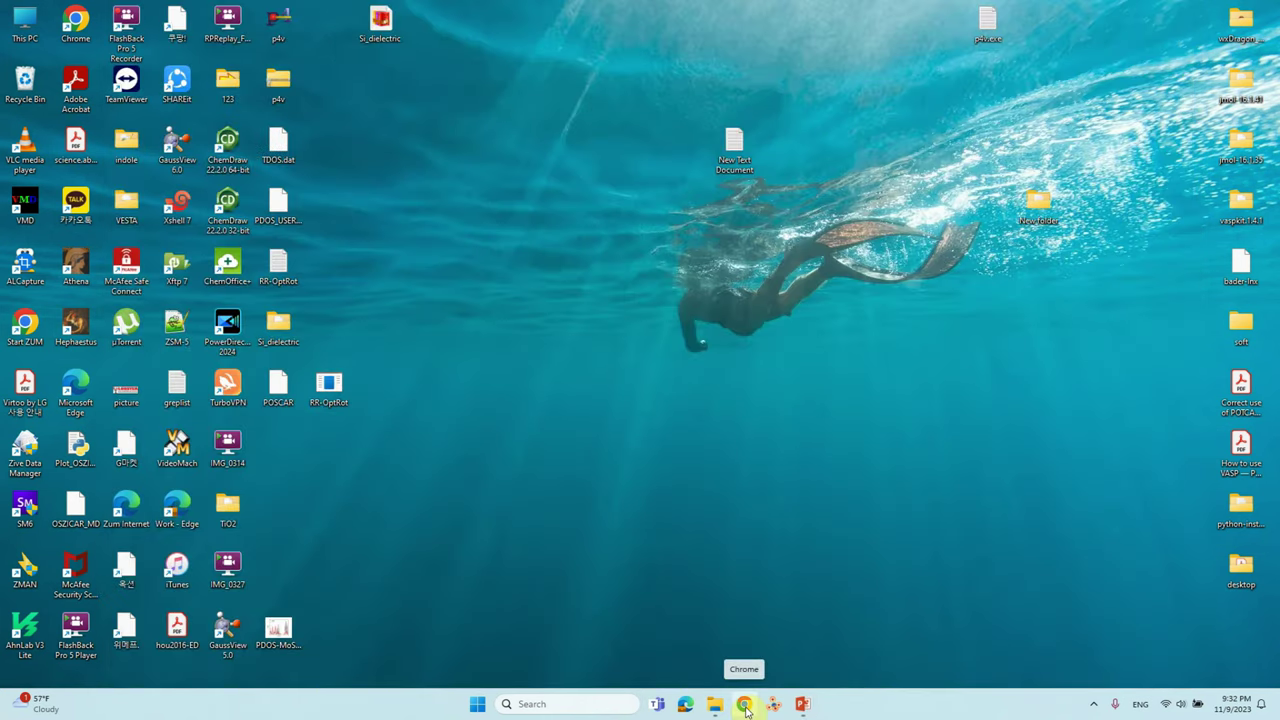
left_click(745, 706)
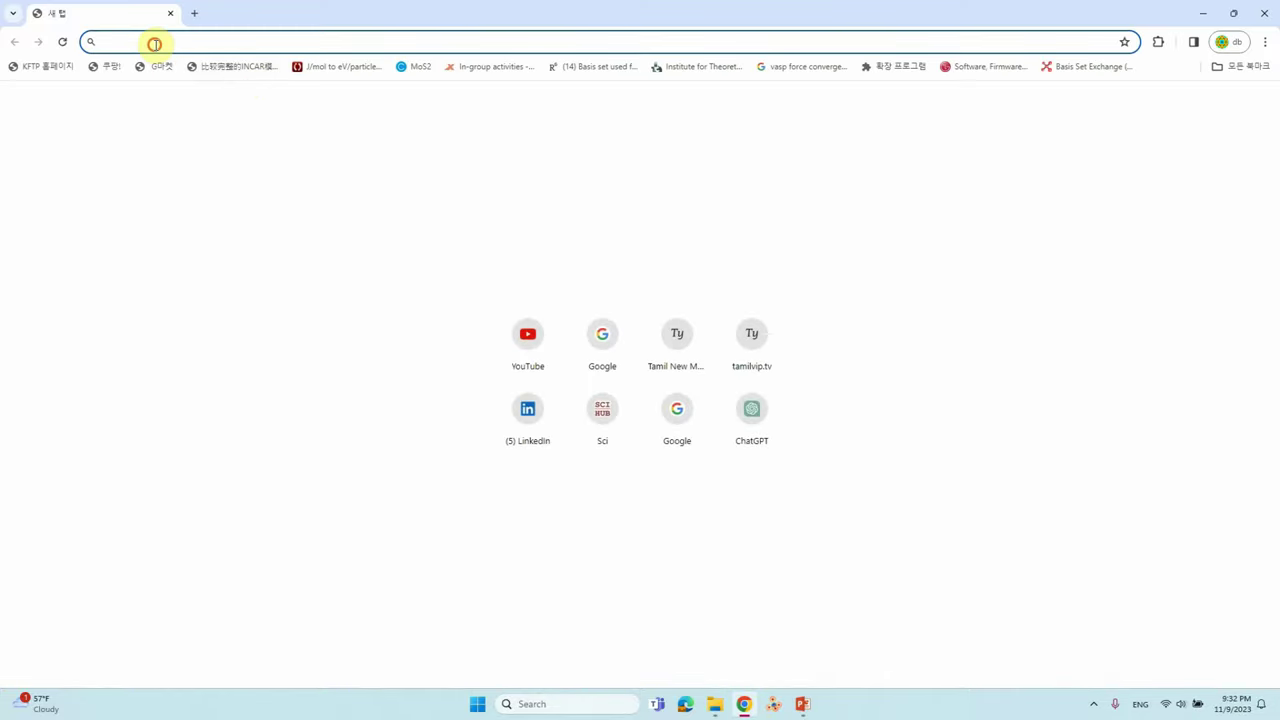
type("ccd")
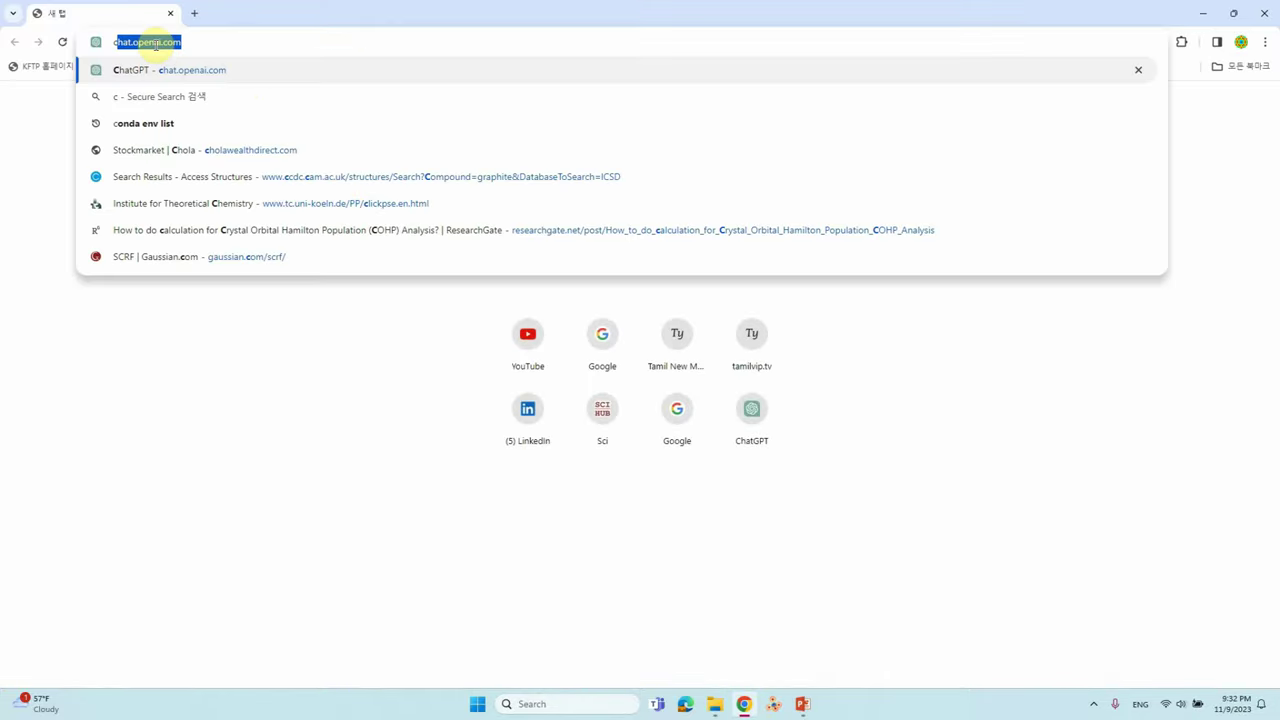
type("c")
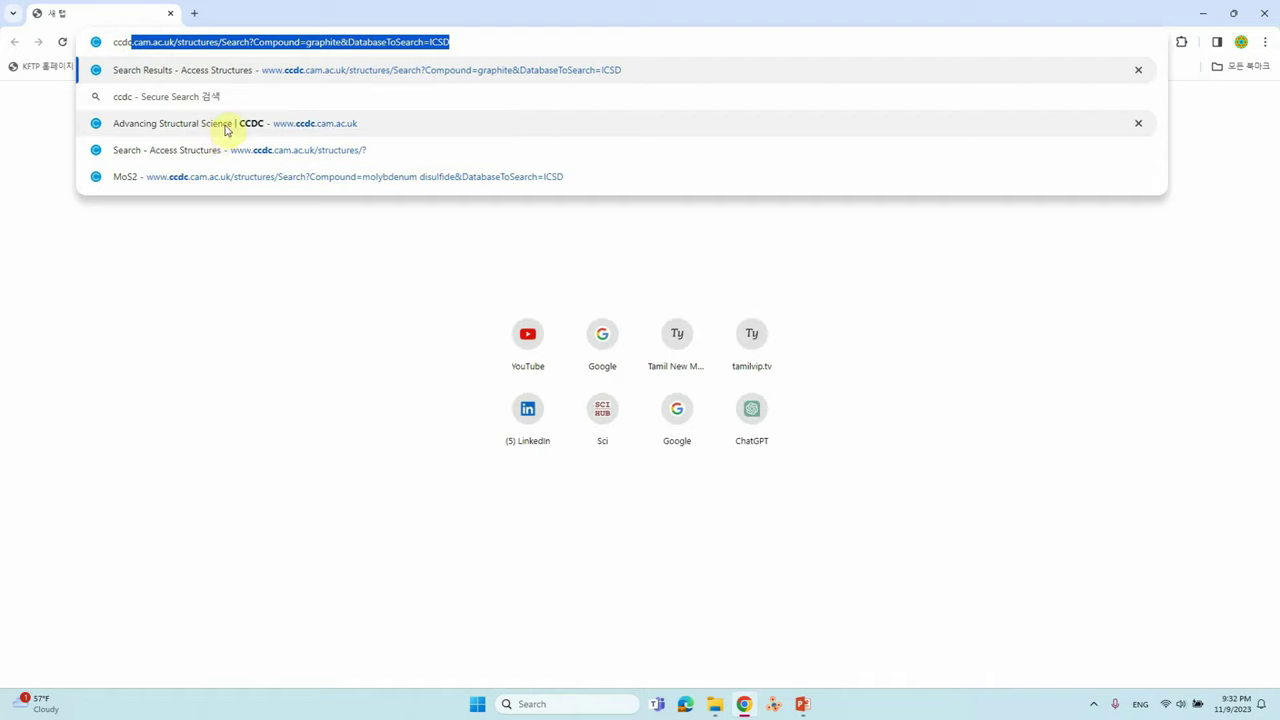
left_click(318, 133)
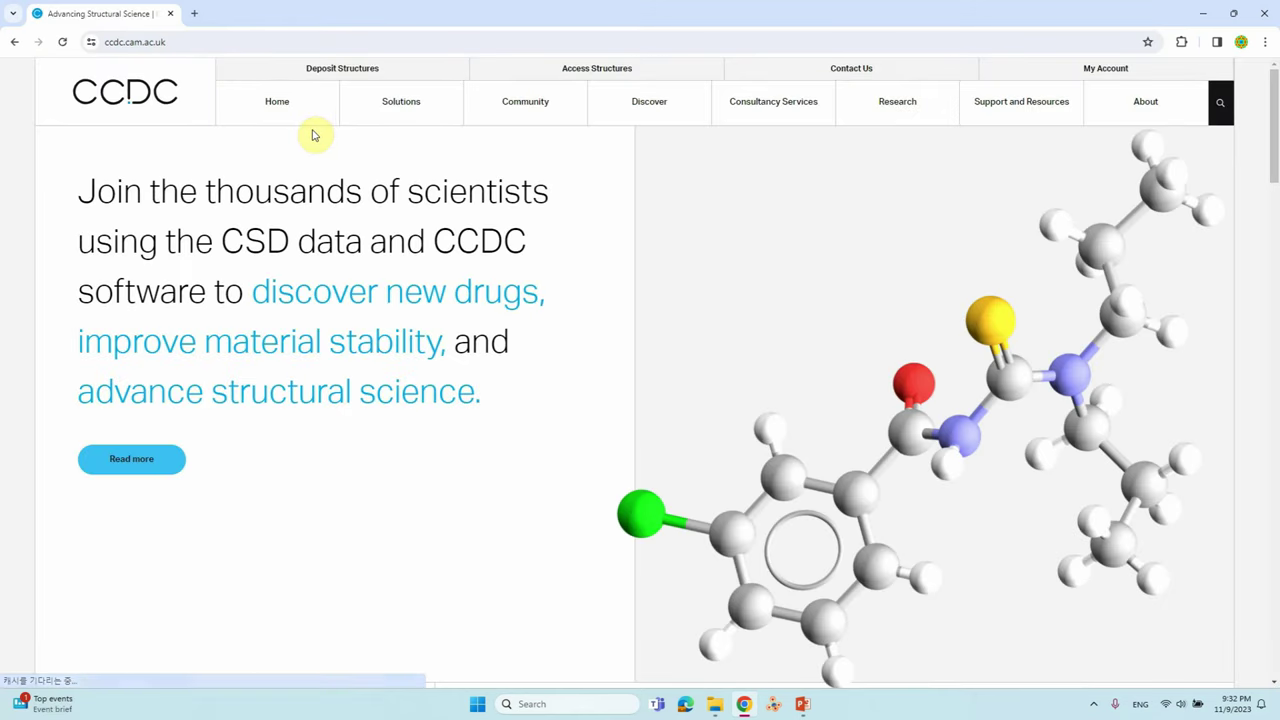
Go to the CCDC Access Structures search page.
left_click(594, 70)
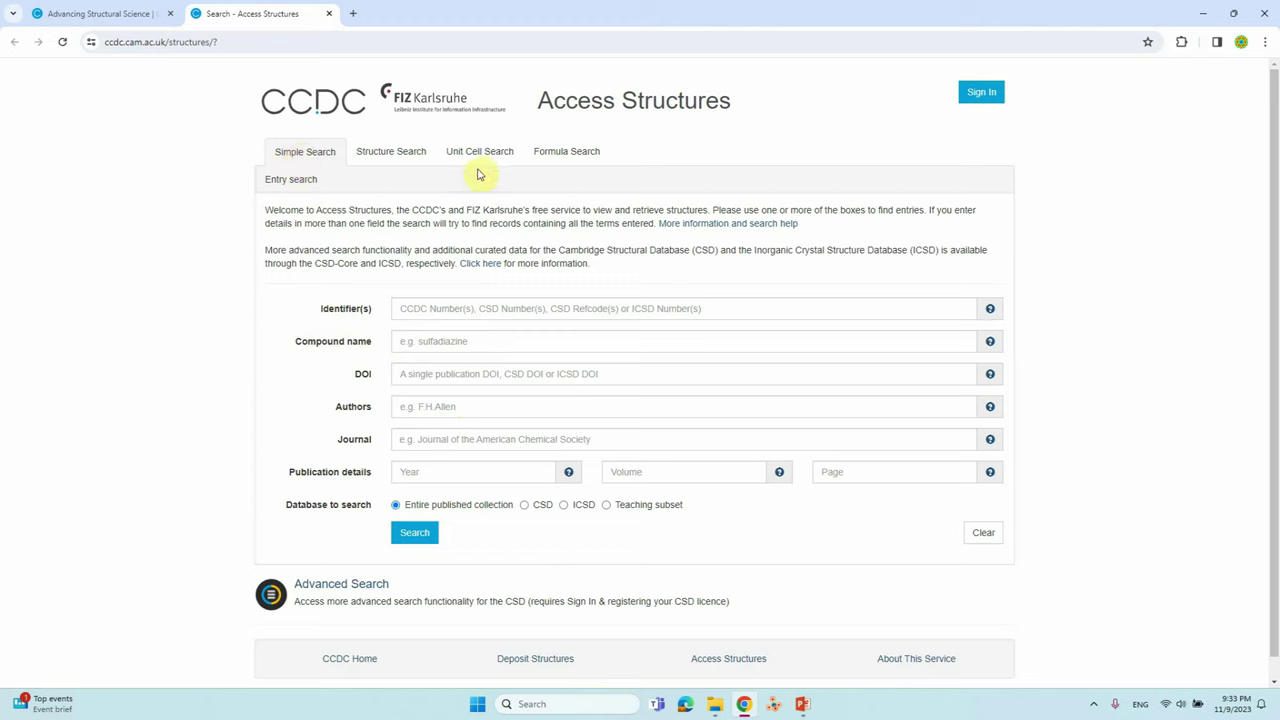
Search the ICSD database for compound name ZIF-8.
left_click(418, 312)
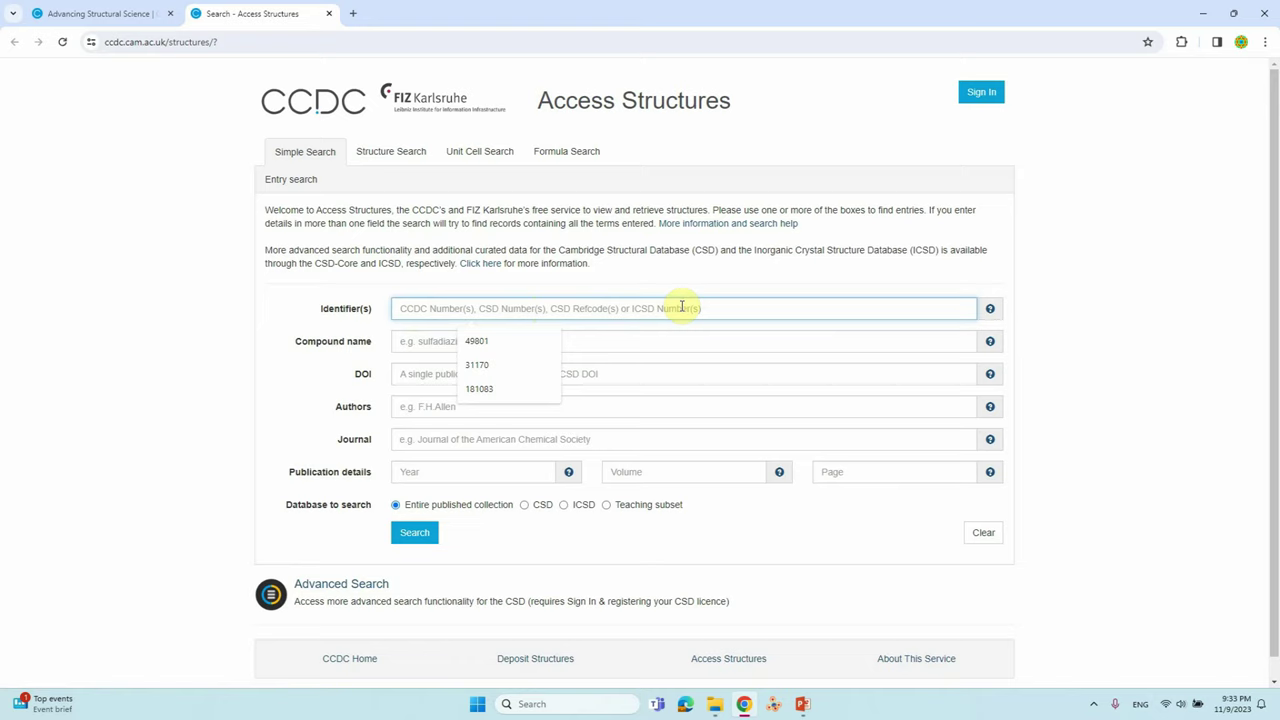
left_click(410, 341)
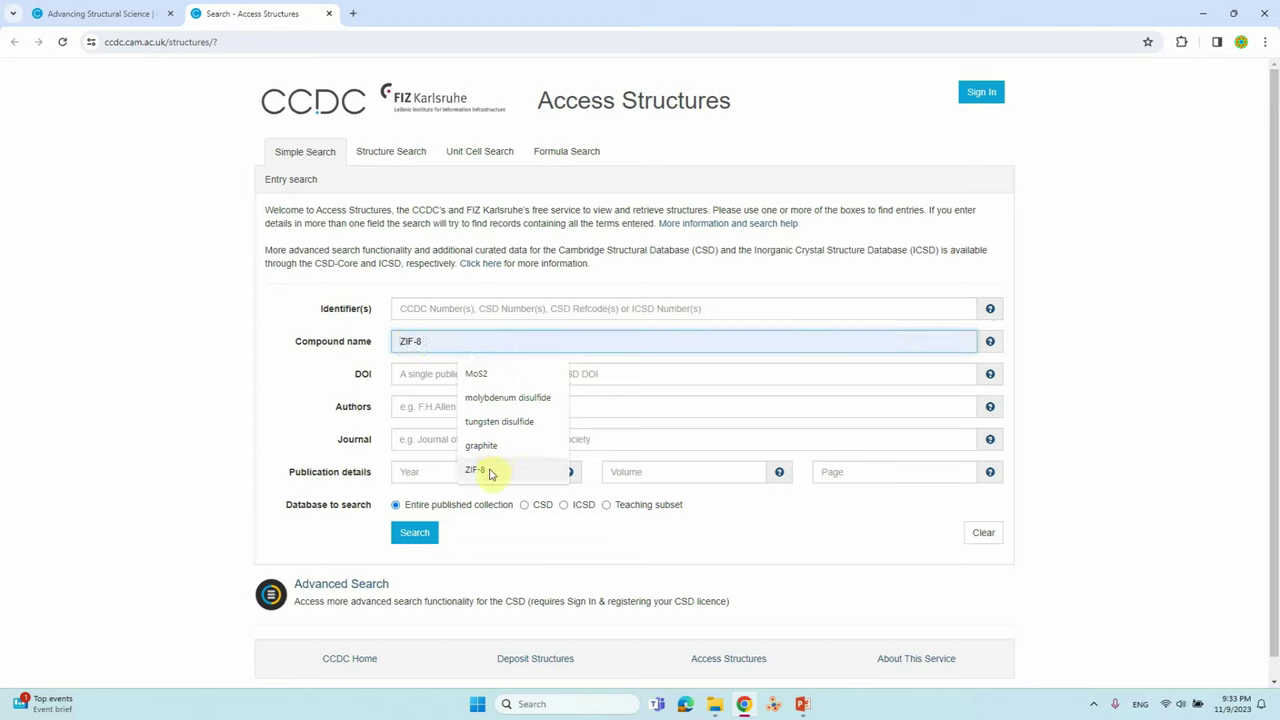
left_click(432, 374)
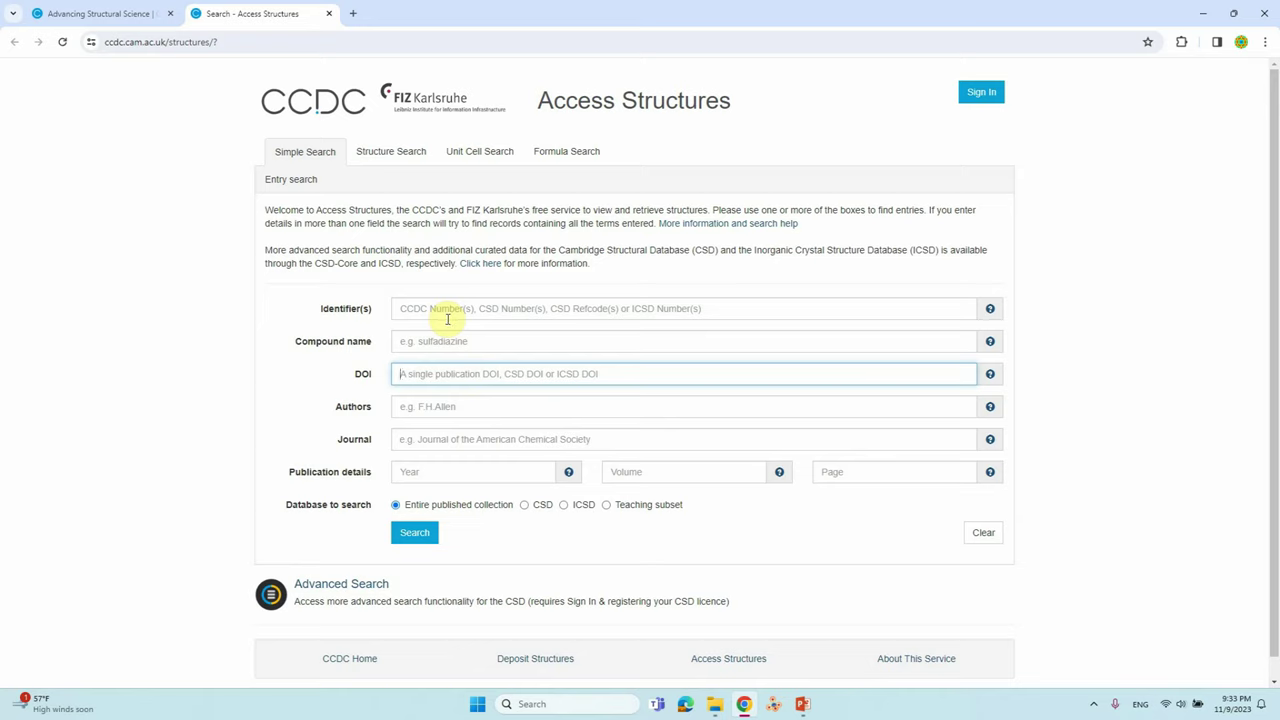
left_click(450, 341)
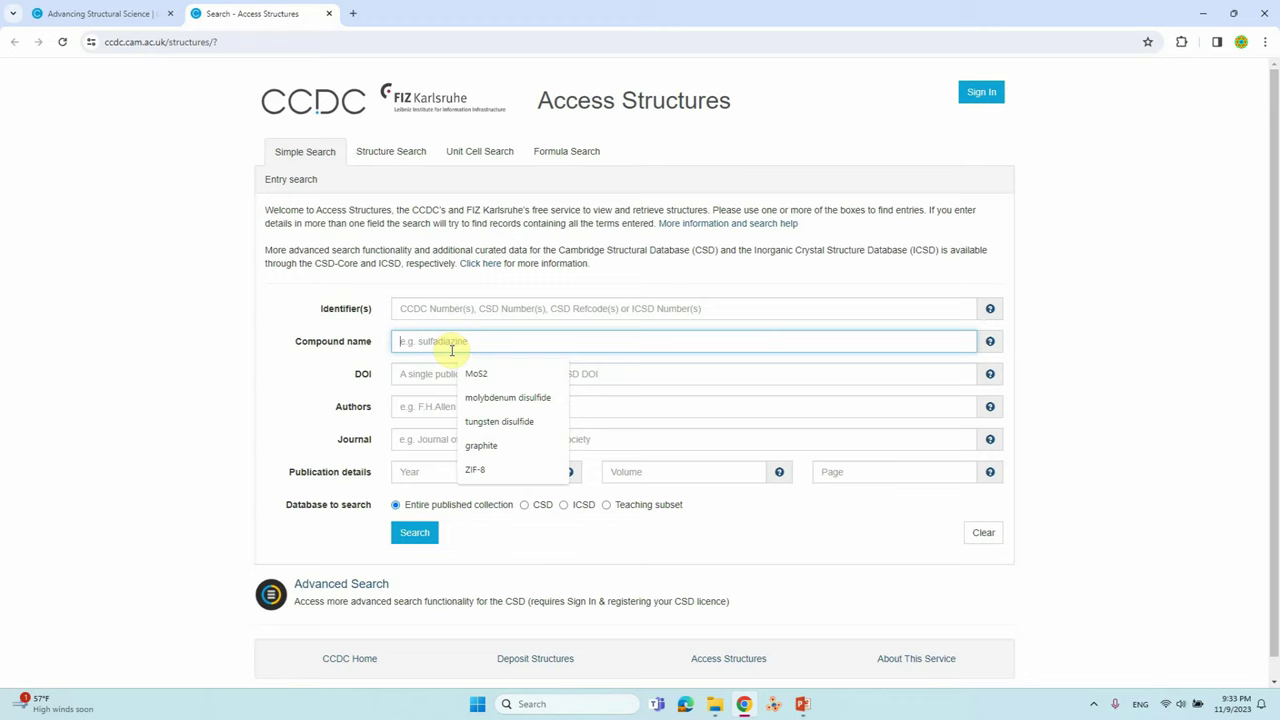
key("Escape")
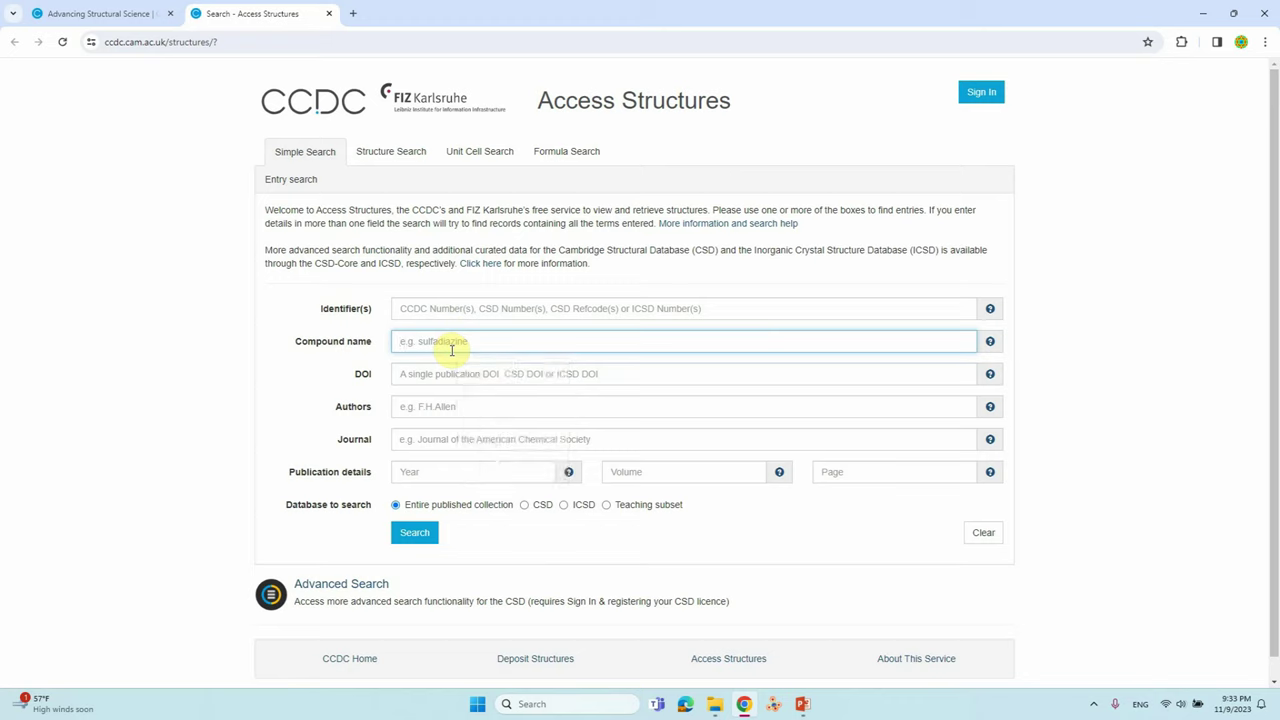
type("Z")
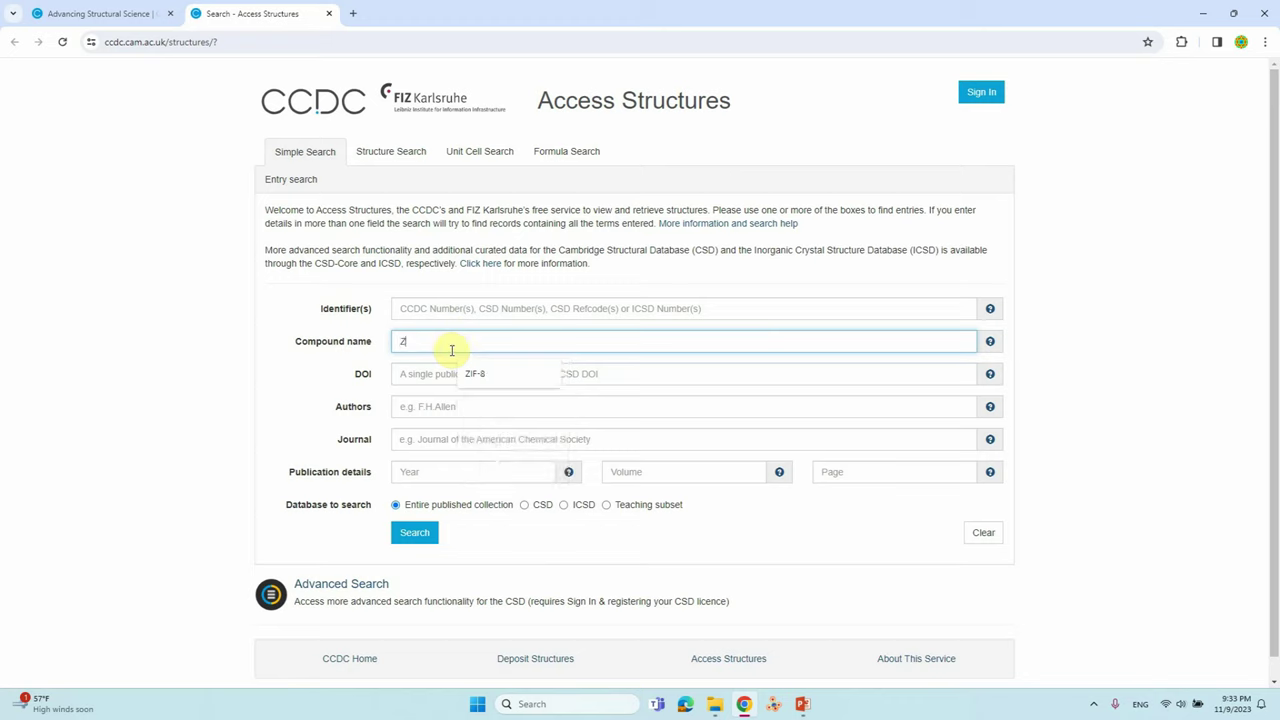
type("IF-8")
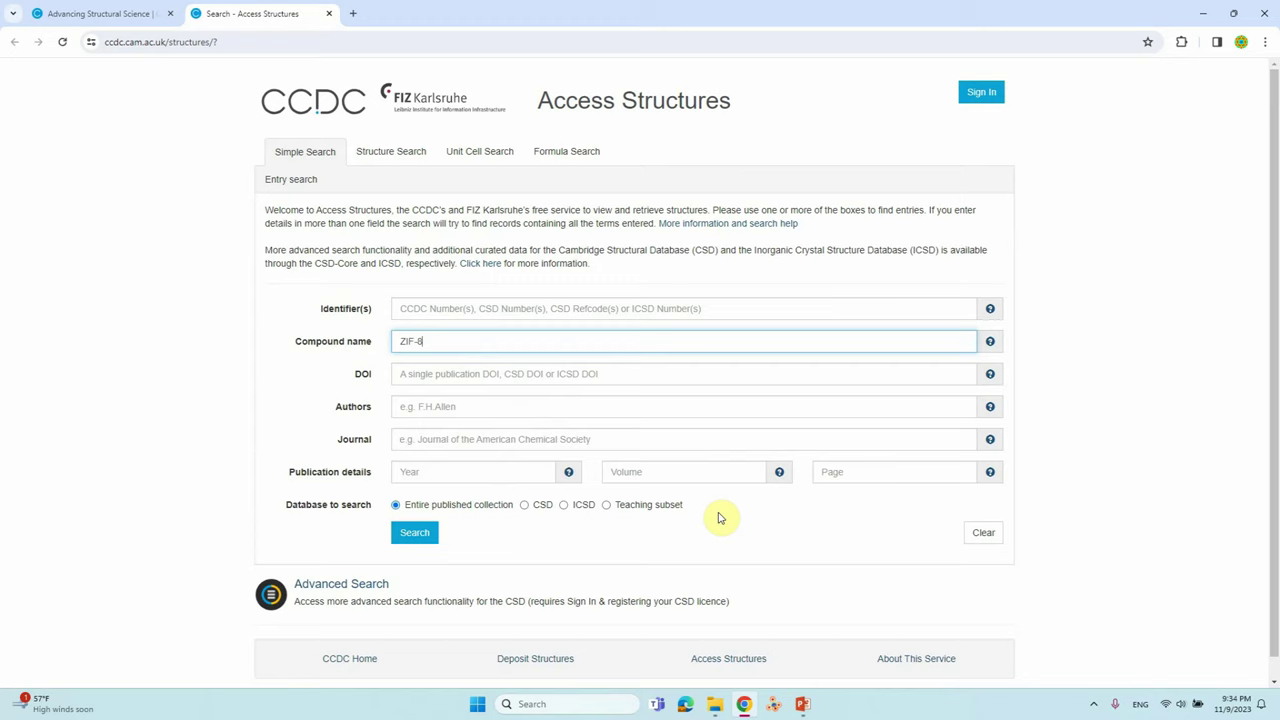
left_click(565, 508)
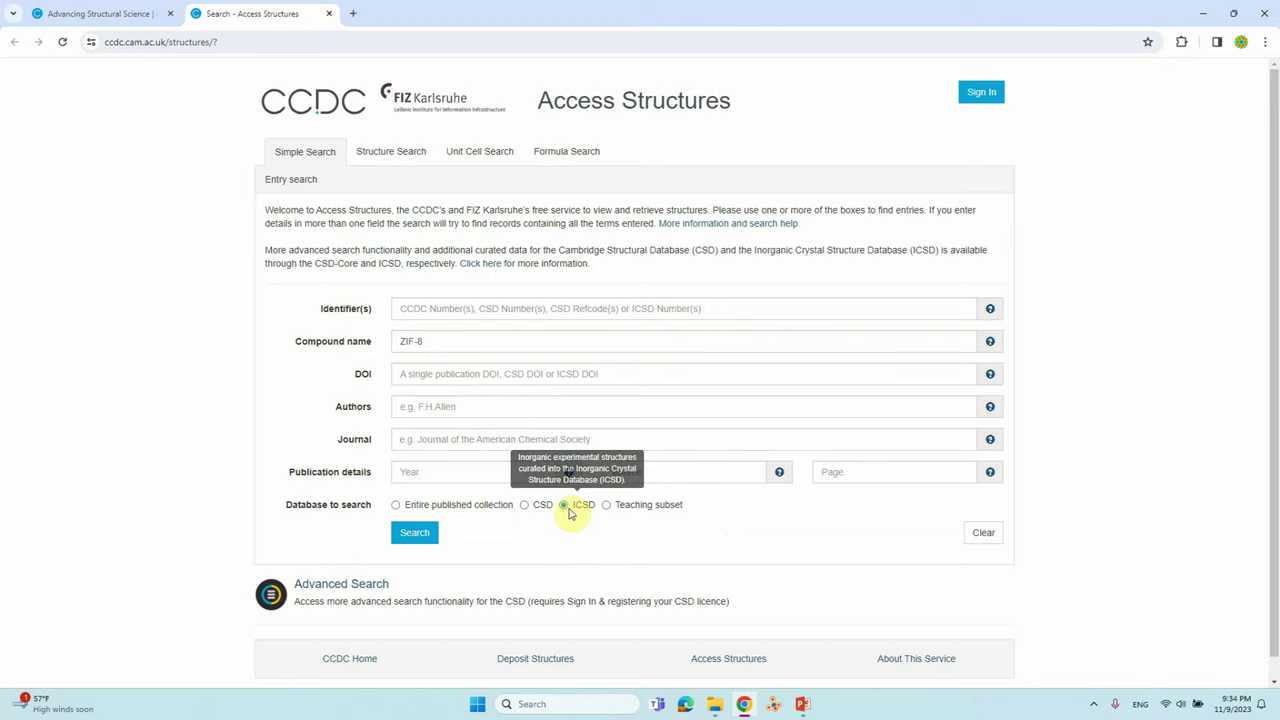
left_click(418, 535)
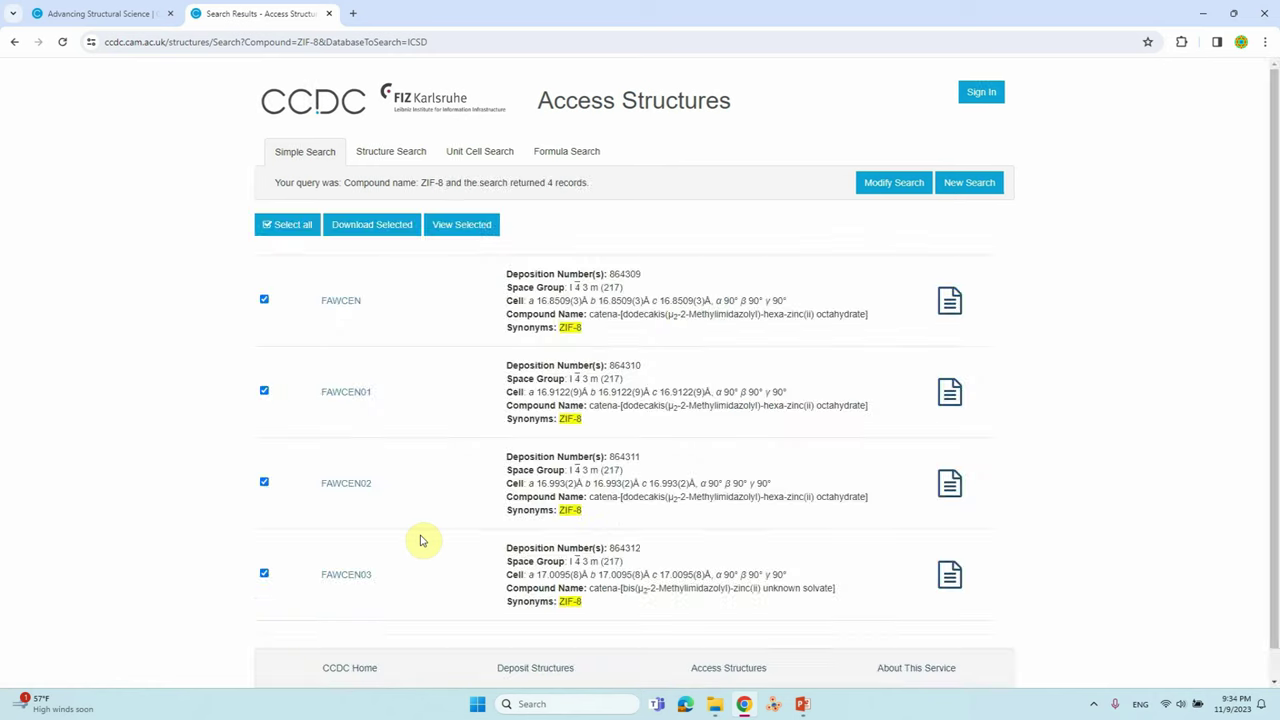
Review the results, noting FAWCEN02's deposition number 864311 and cell parameters, then open its entry.
scroll(447, 455, "down", 1)
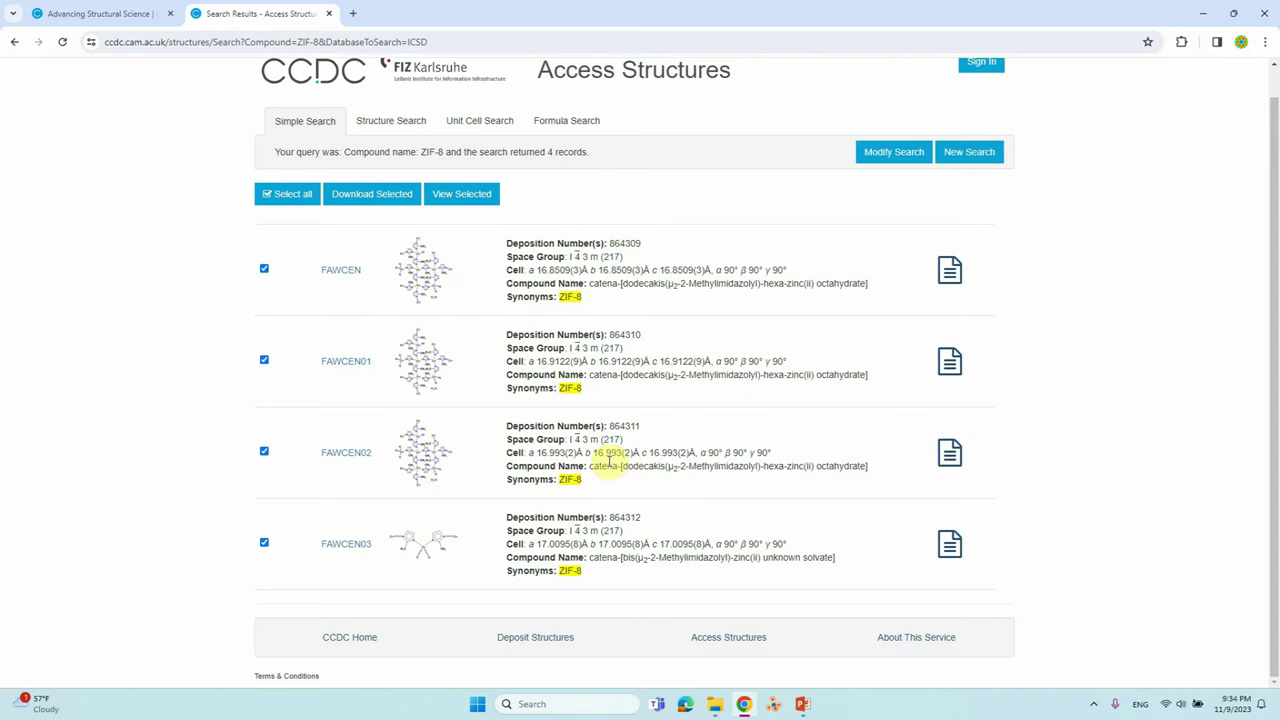
scroll(606, 370, "up", 1)
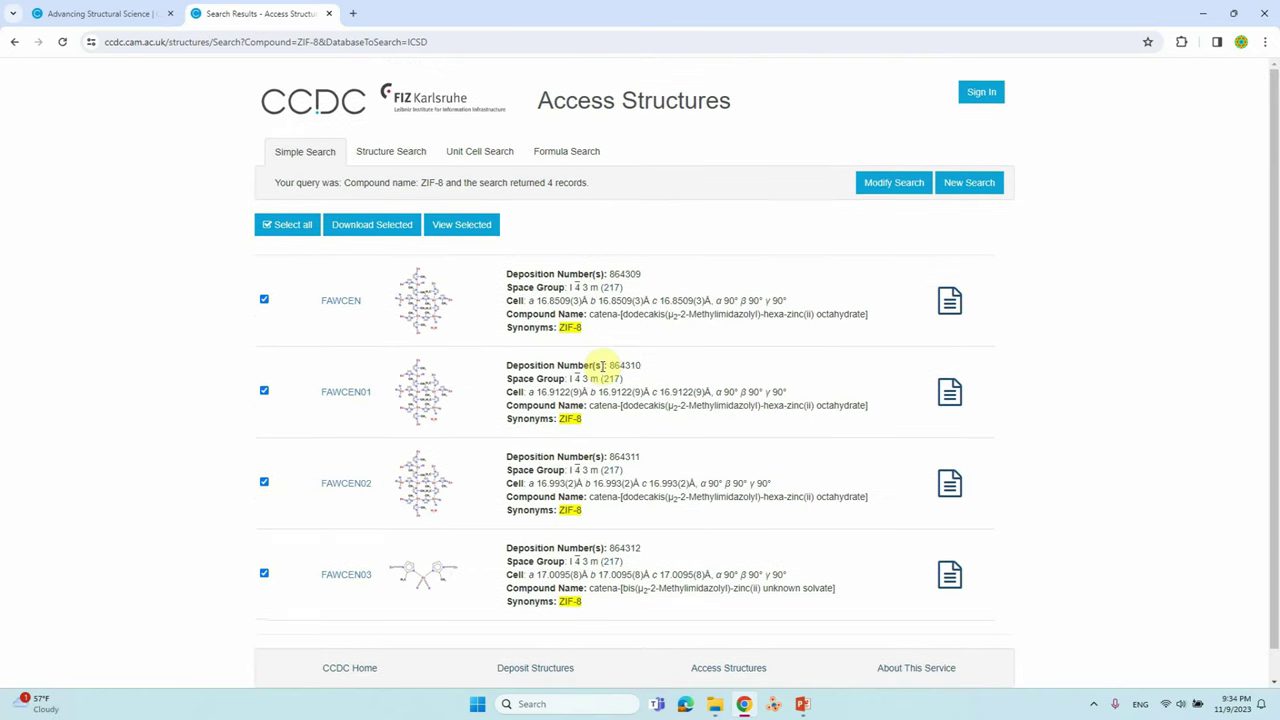
scroll(603, 366, "down", 1)
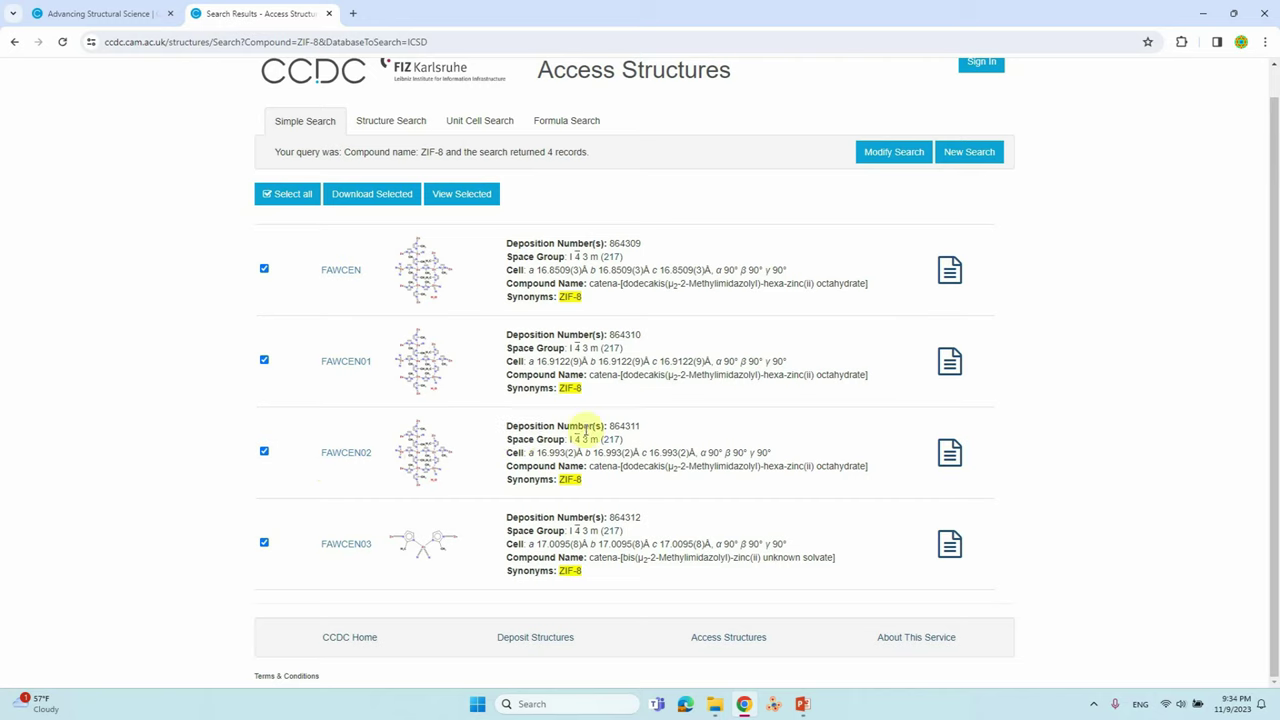
left_click_drag(608, 426, 643, 430)
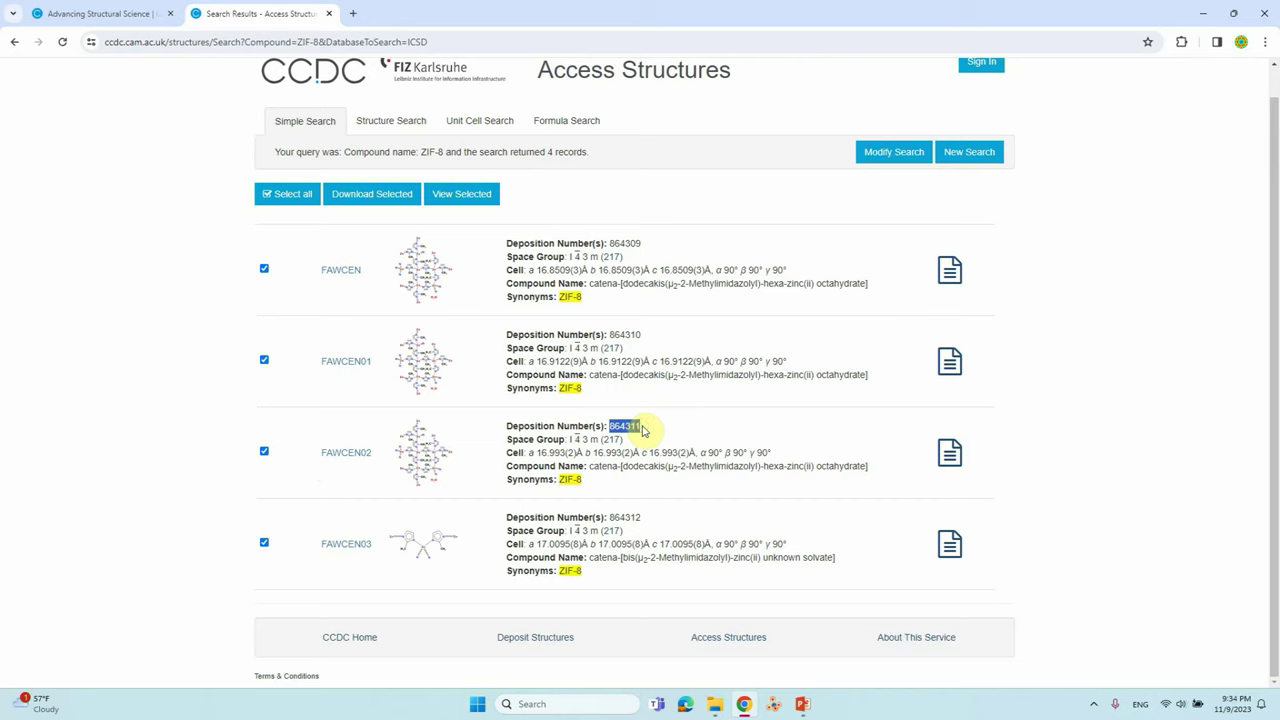
left_click_drag(570, 440, 612, 440)
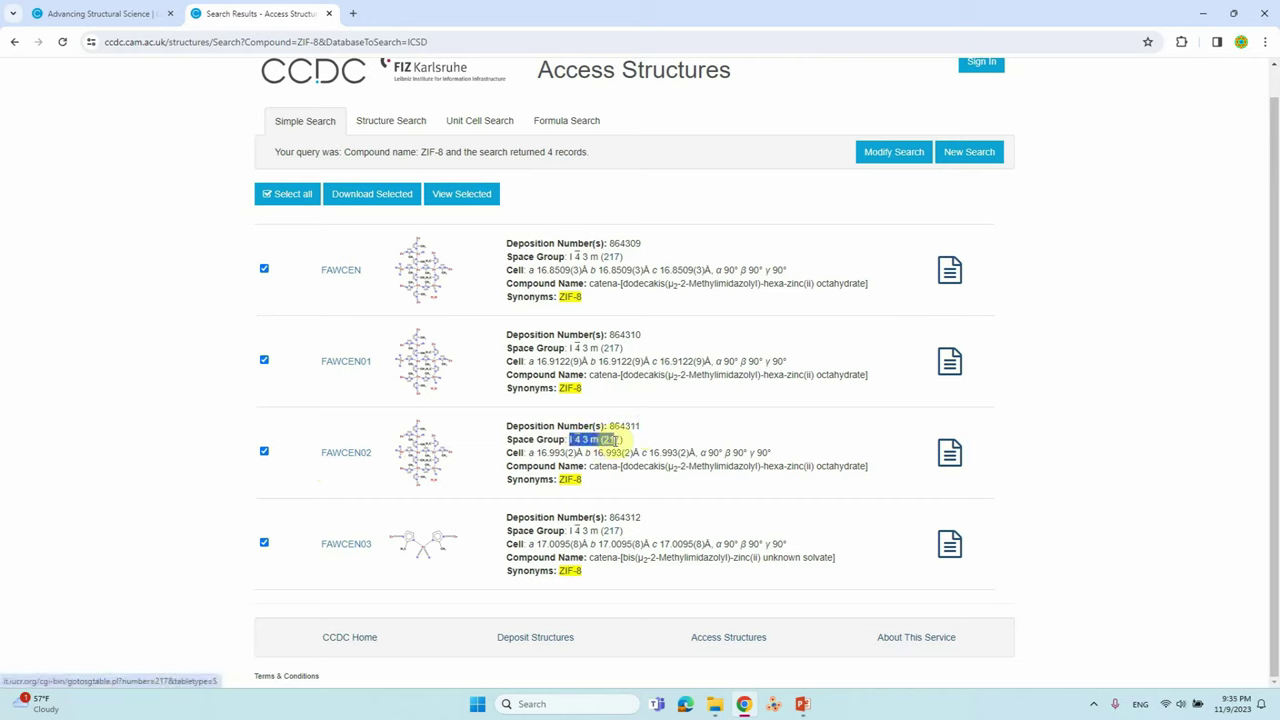
left_click(509, 455)
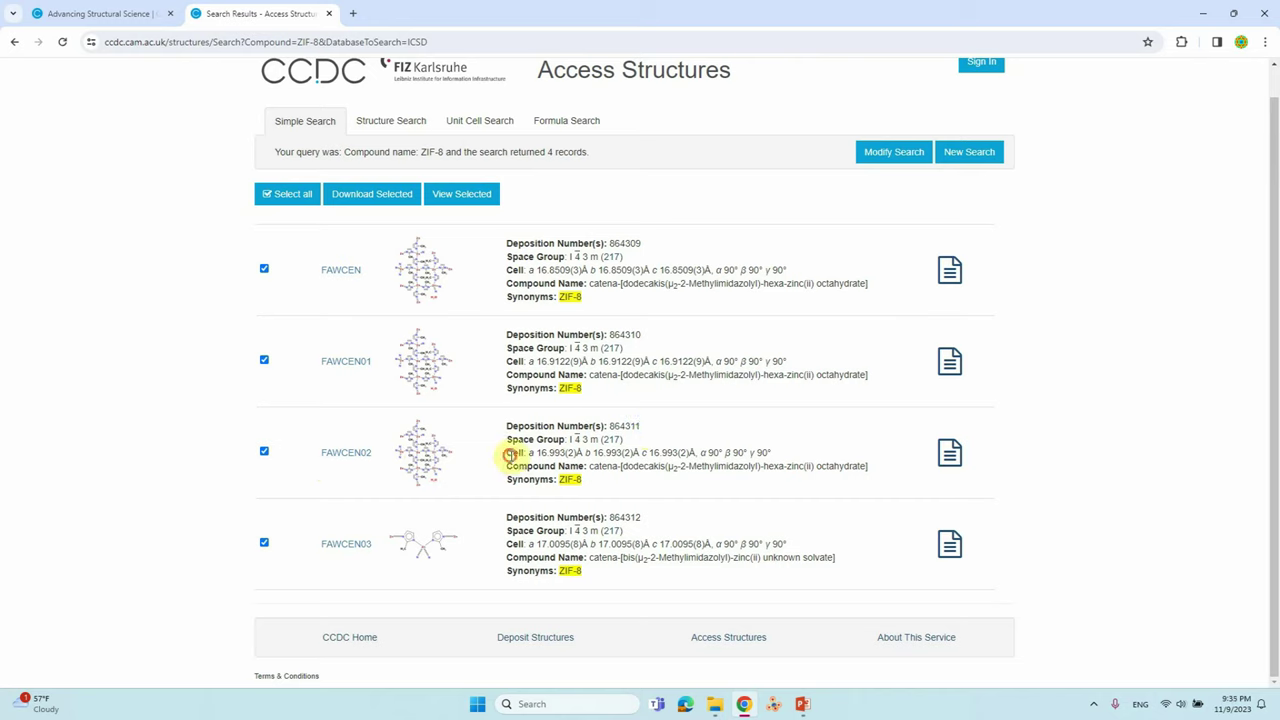
left_click_drag(536, 453, 684, 453)
left_click_drag(694, 452, 780, 460)
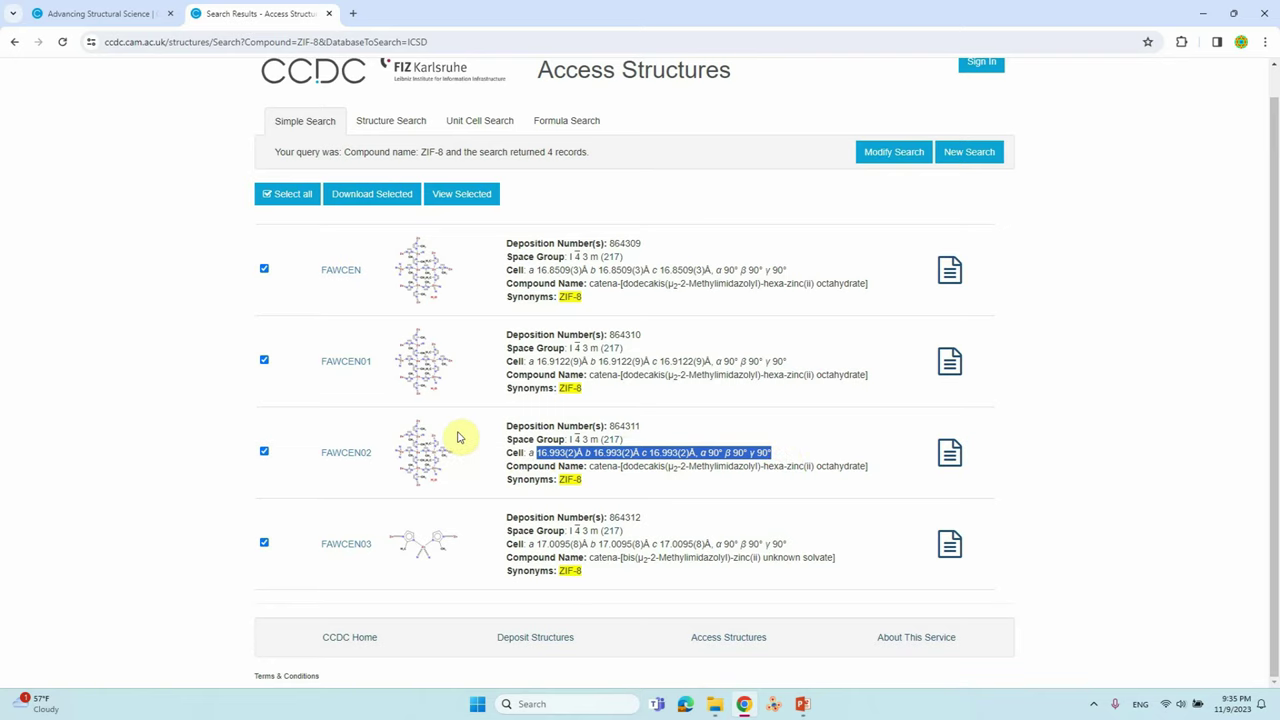
left_click(346, 455)
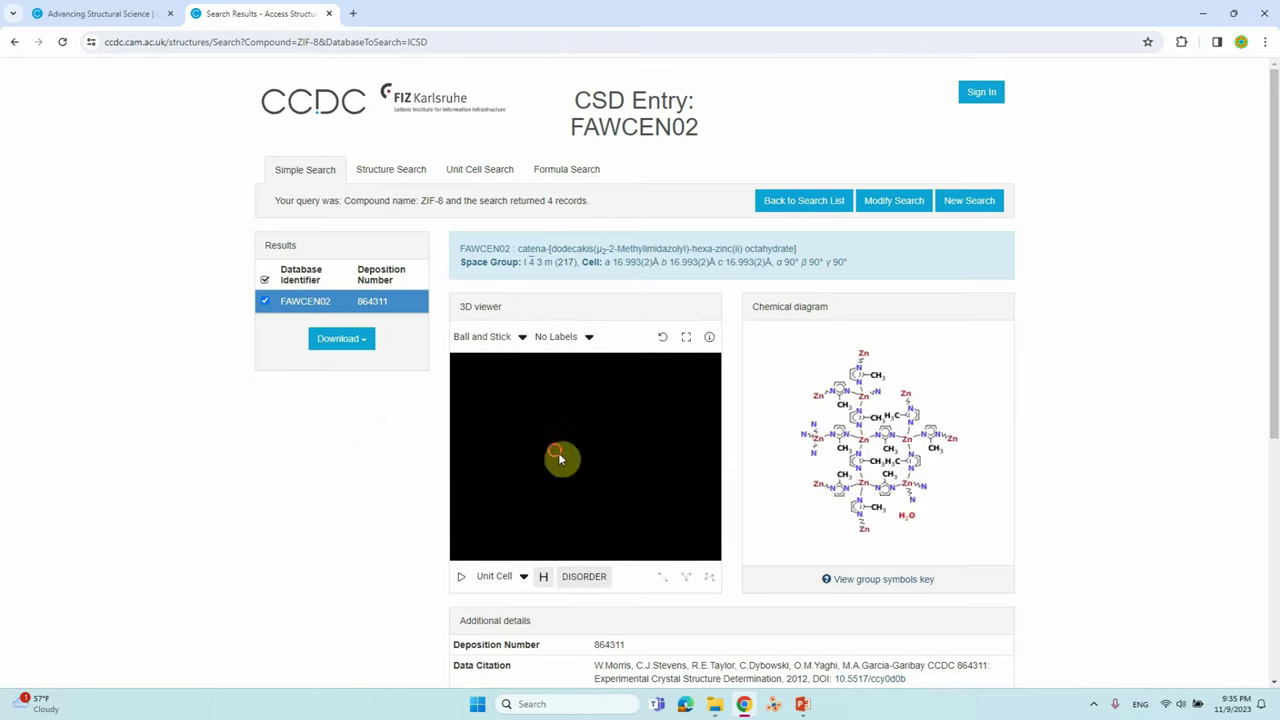
Rotate the FAWCEN02 structure in 3D and toggle the hydrogen and disorder display.
left_click_drag(563, 371, 600, 468)
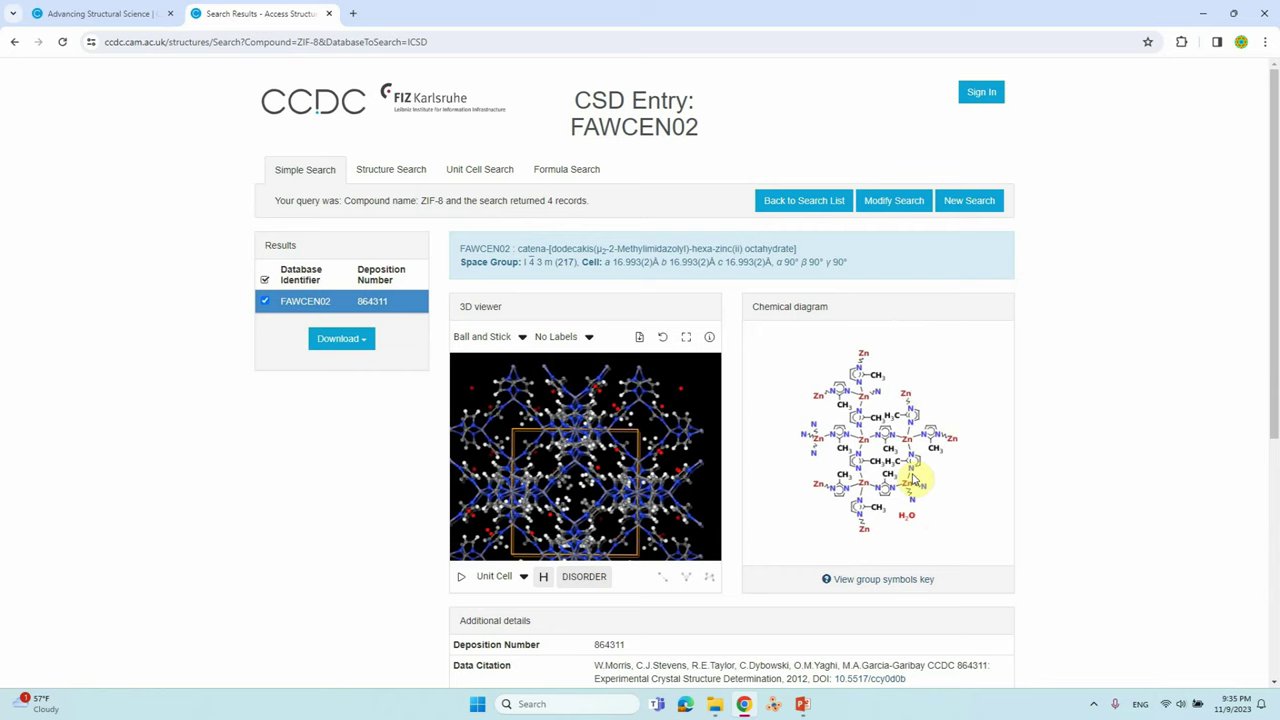
scroll(1108, 368, "down", 1)
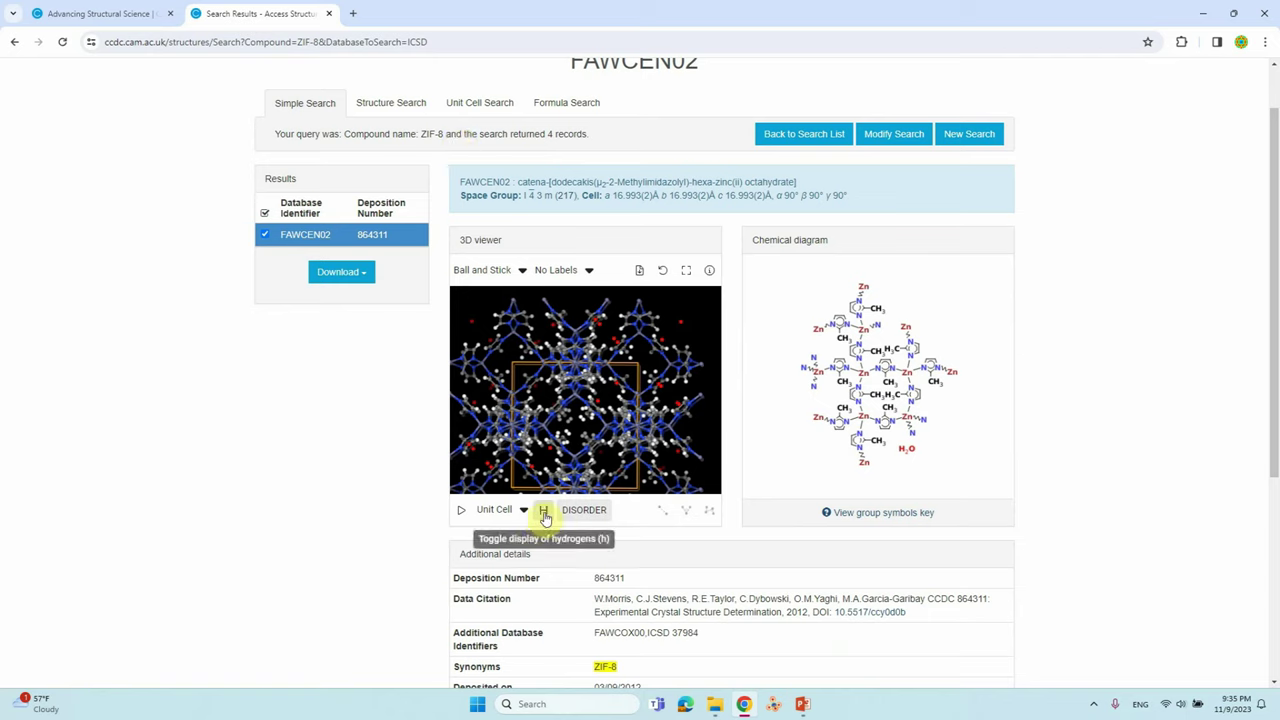
left_click(544, 514)
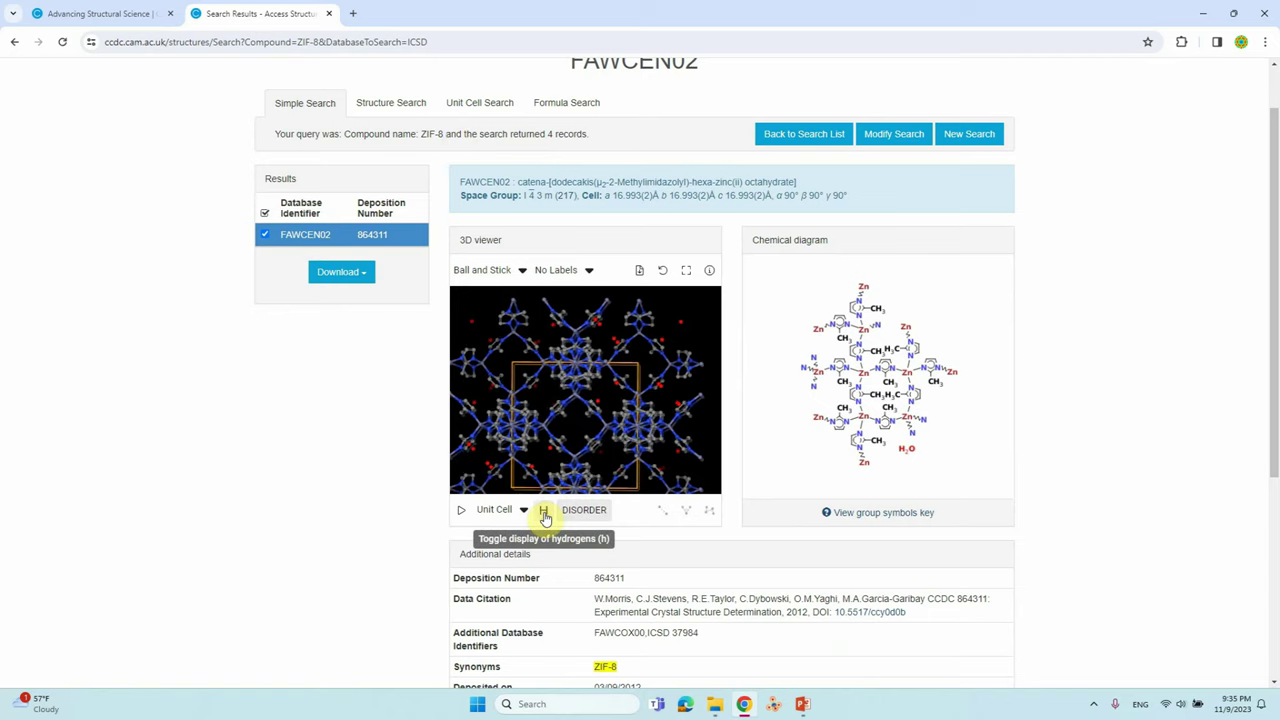
left_click(544, 514)
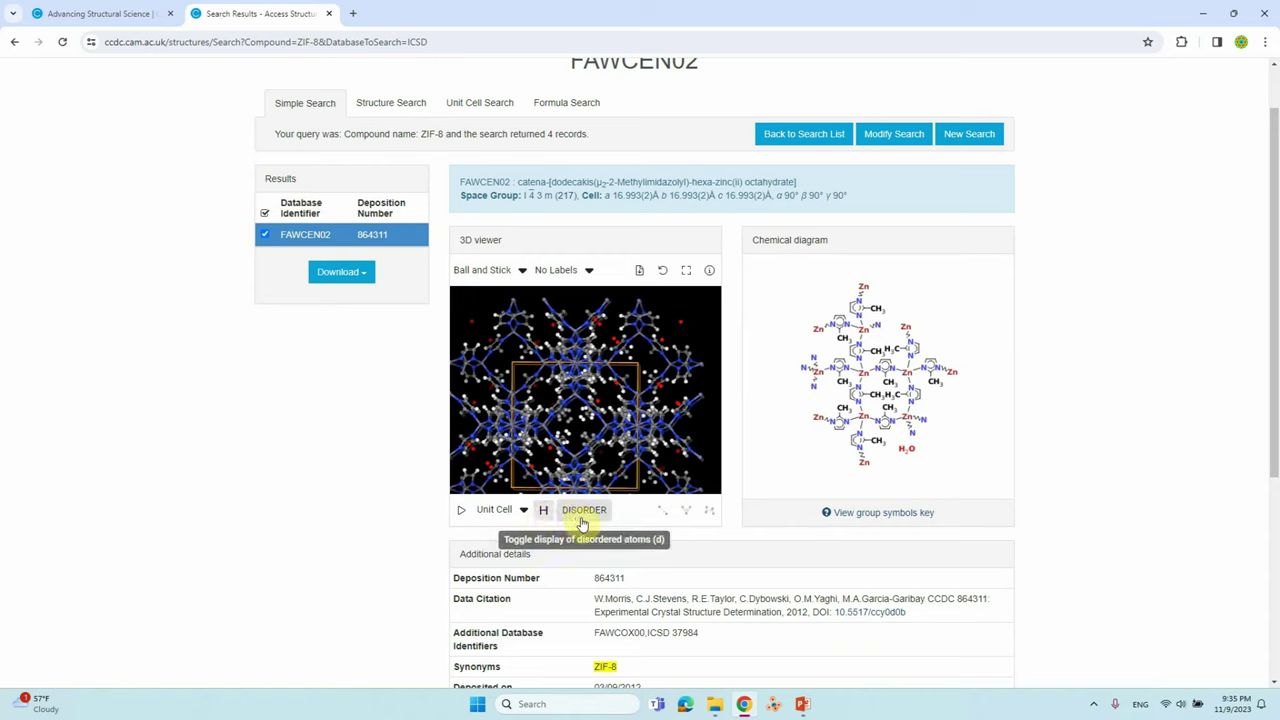
left_click(584, 512)
left_click(584, 512)
Reorient the crystal structure further and bring up the Download options.
scroll(575, 440, "up", 3)
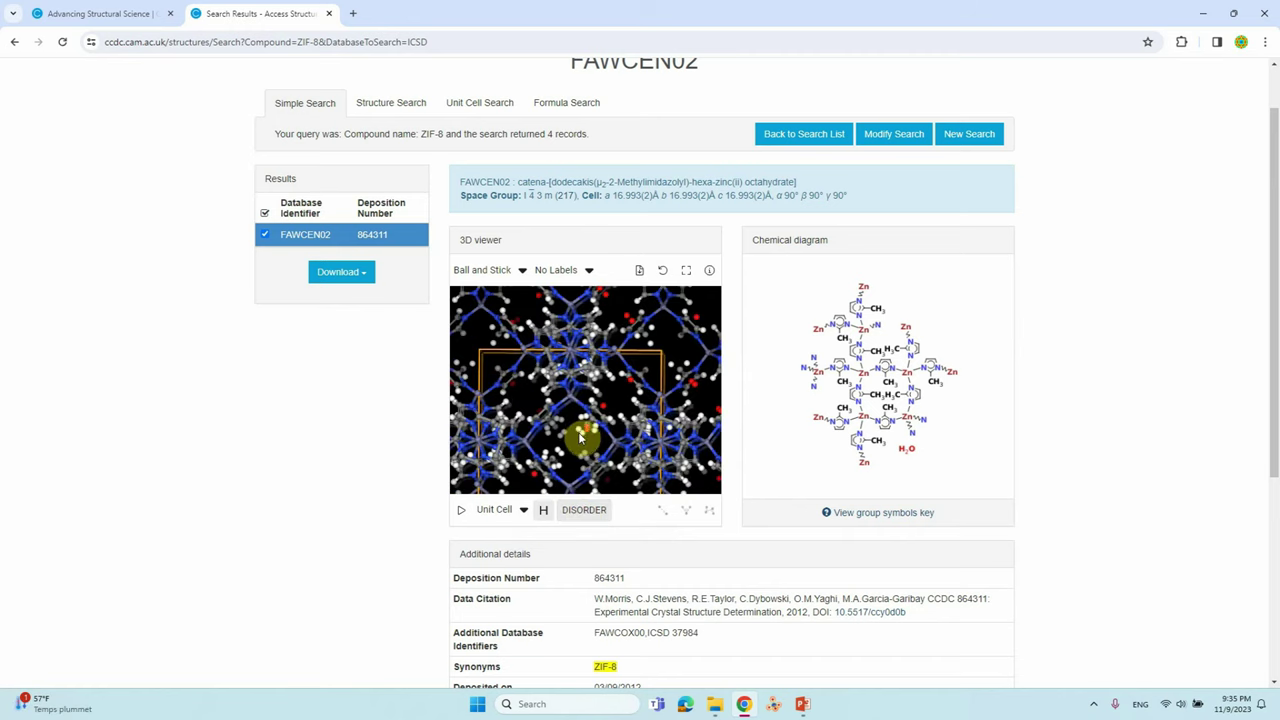
left_click_drag(578, 438, 584, 432)
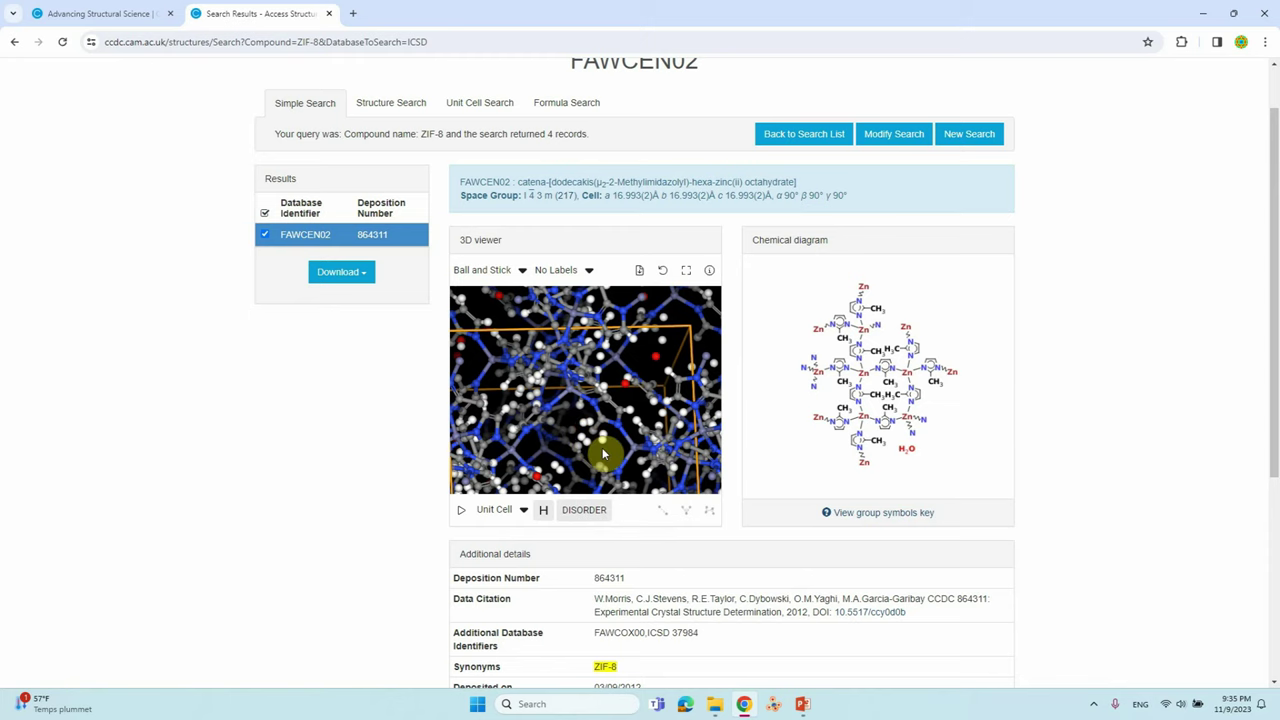
scroll(596, 400, "down", 3)
left_click_drag(596, 400, 574, 446)
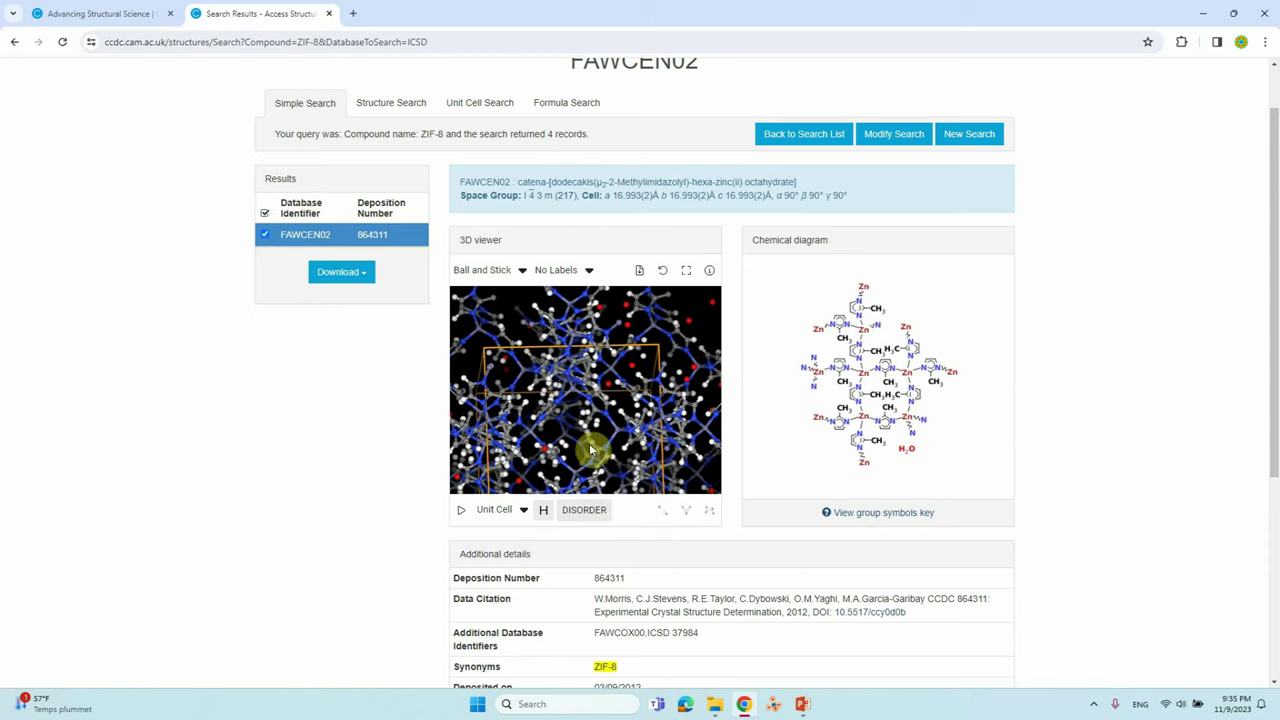
mouse_move(594, 422)
left_mouse_down()
mouse_move(586, 414)
mouse_move(578, 430)
left_mouse_up()
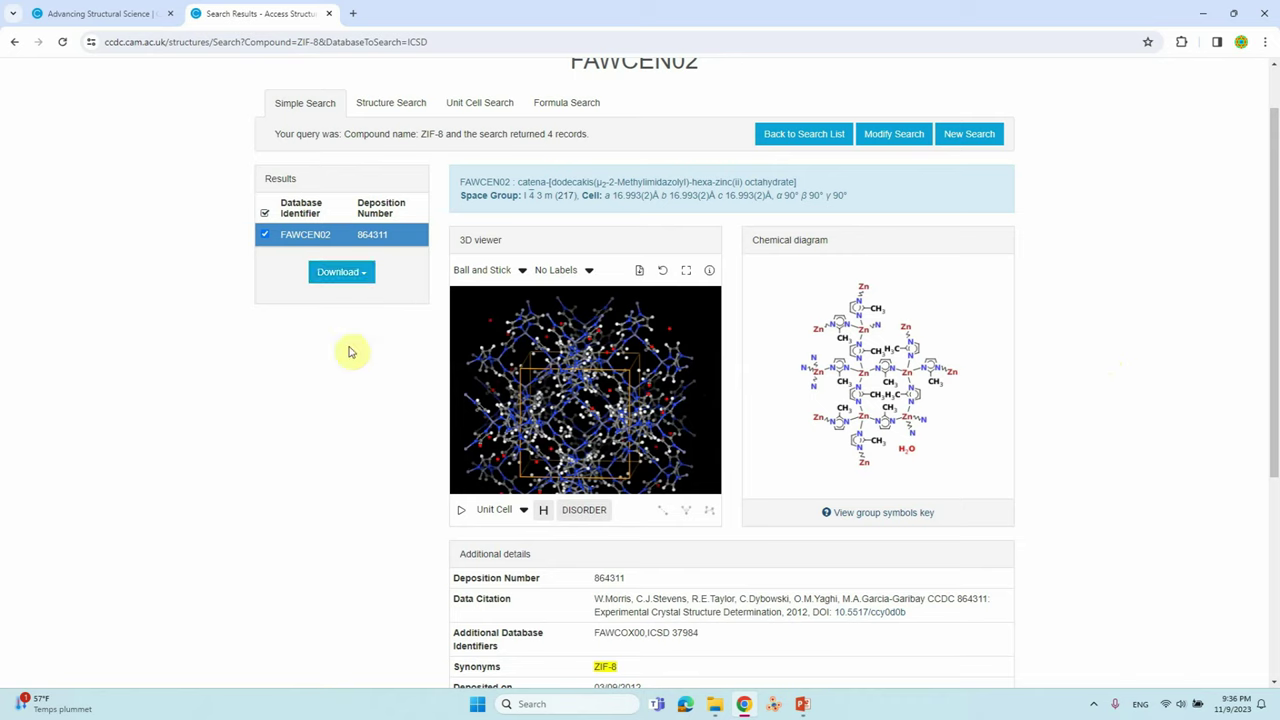
left_click(366, 280)
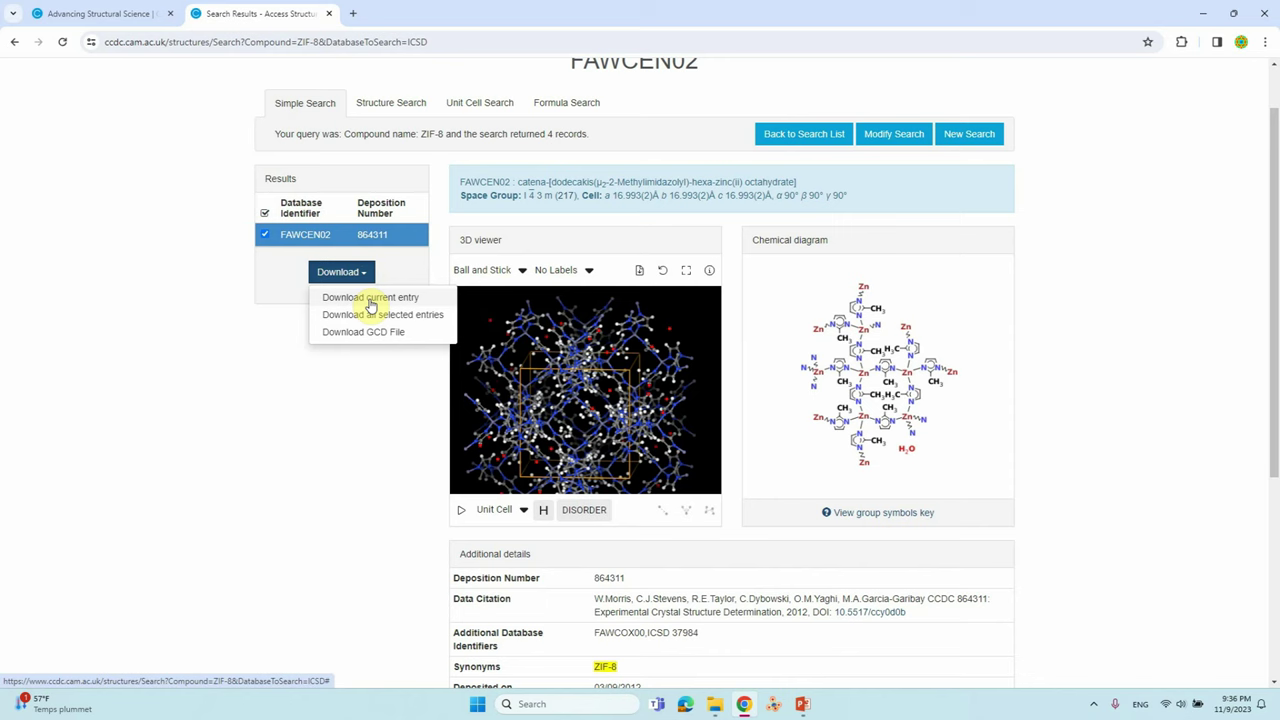
Download the current entry's deposited CIF as 864311 (1).cif.
left_click(370, 298)
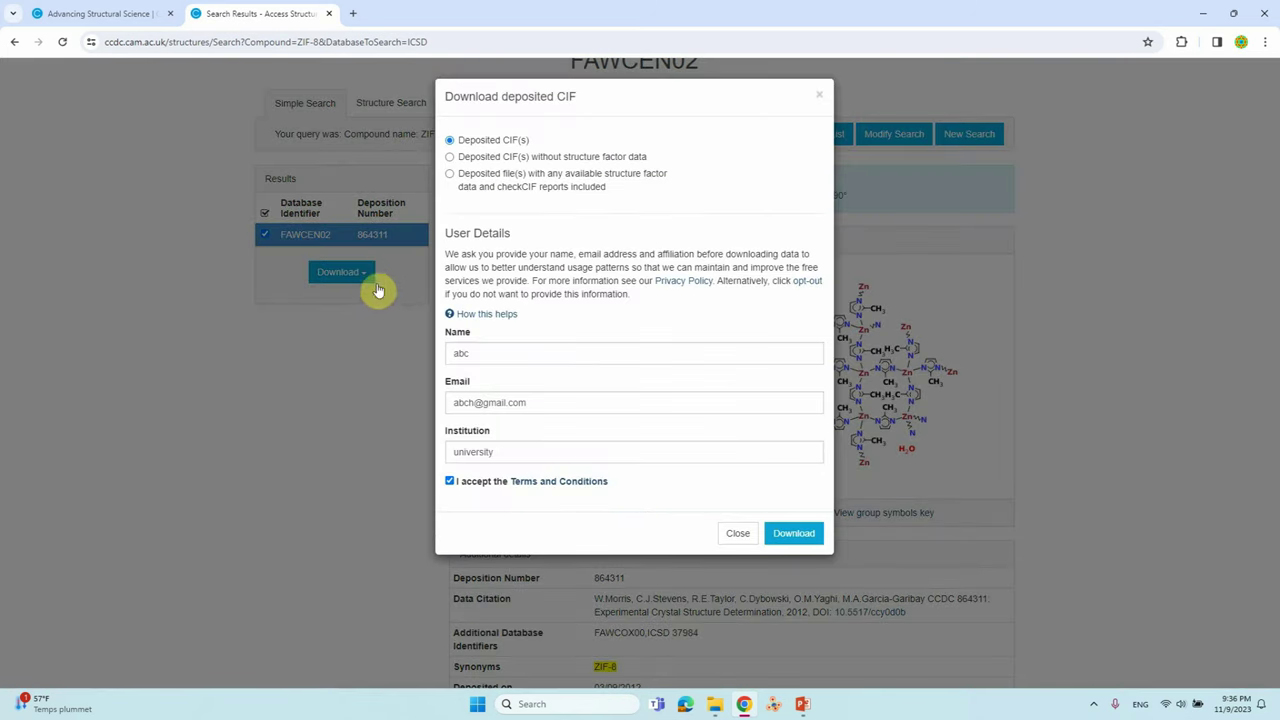
mouse_move(467, 160)
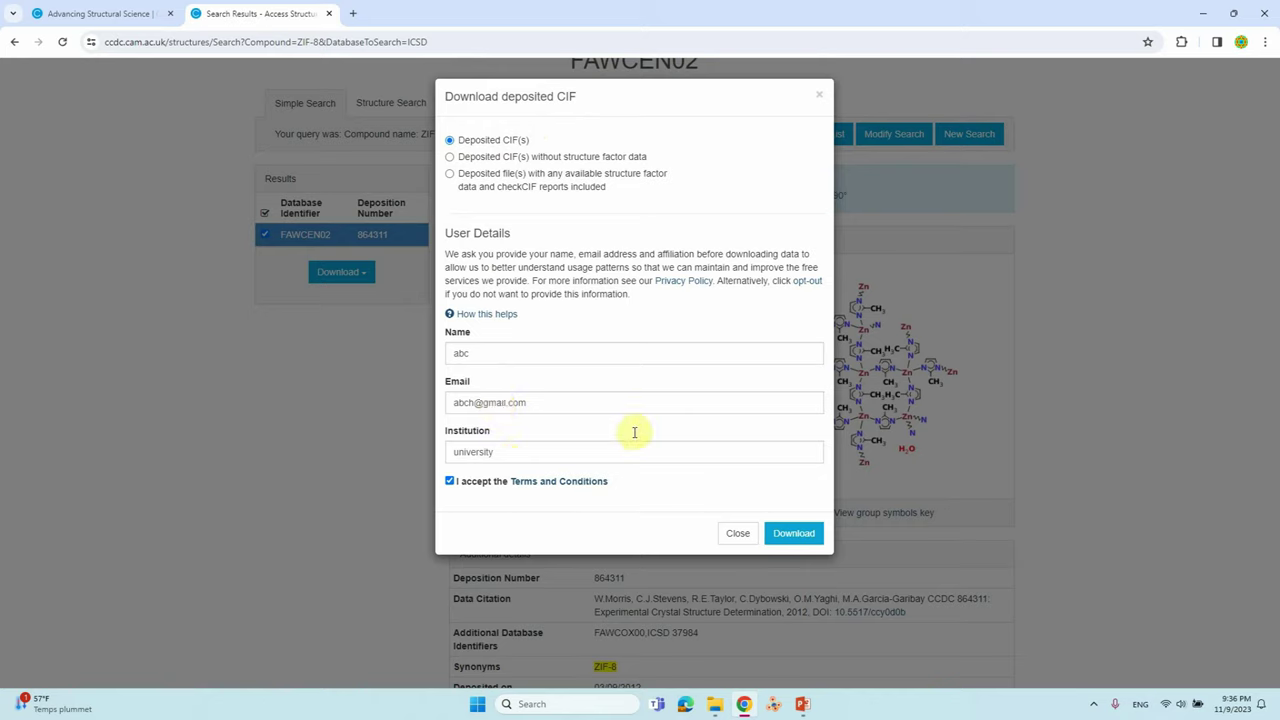
left_click(790, 535)
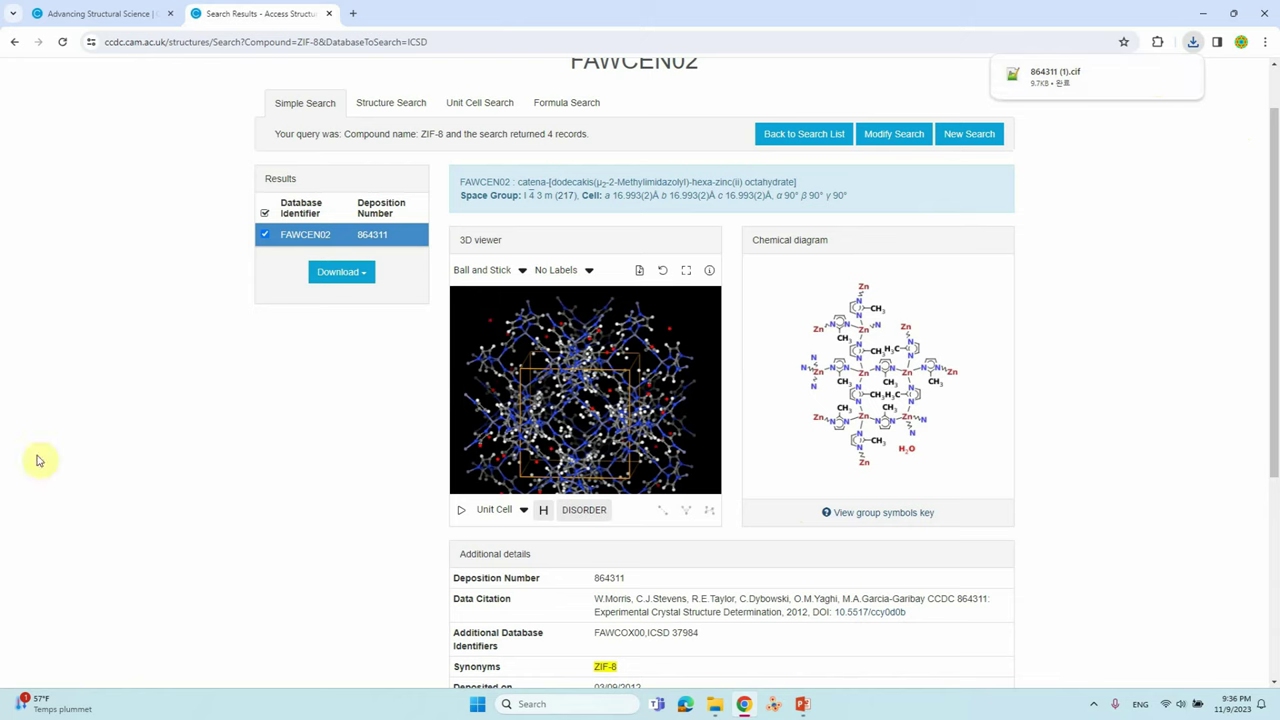
Open the Downloads folder holding the CIF, then switch to the T10 band-structure folder window.
left_click(1154, 78)
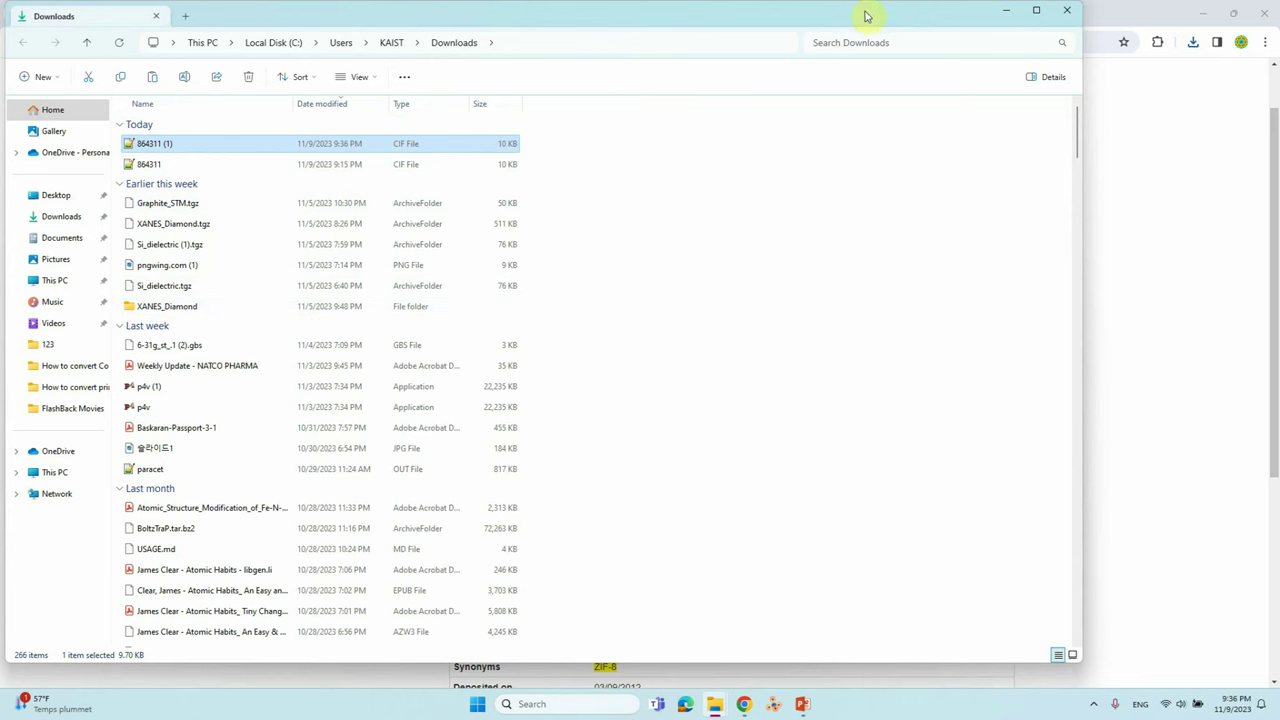
left_click(1004, 11)
left_click(1204, 12)
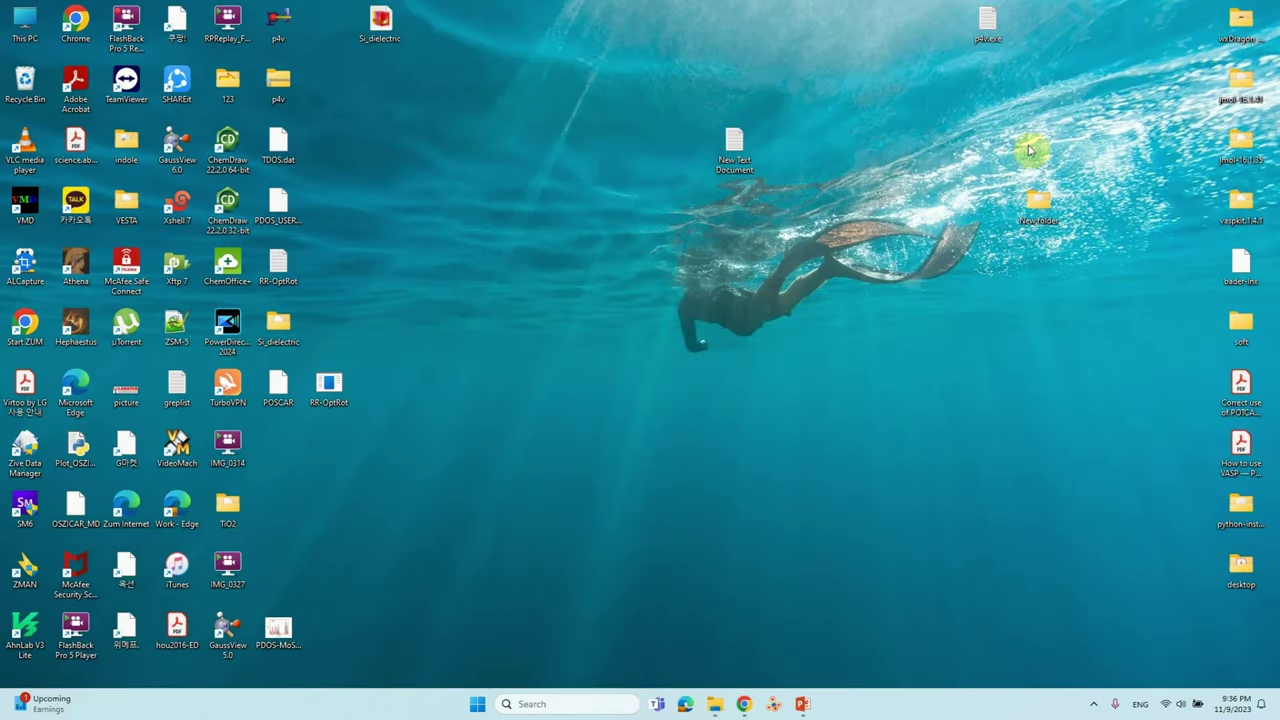
mouse_move(721, 713)
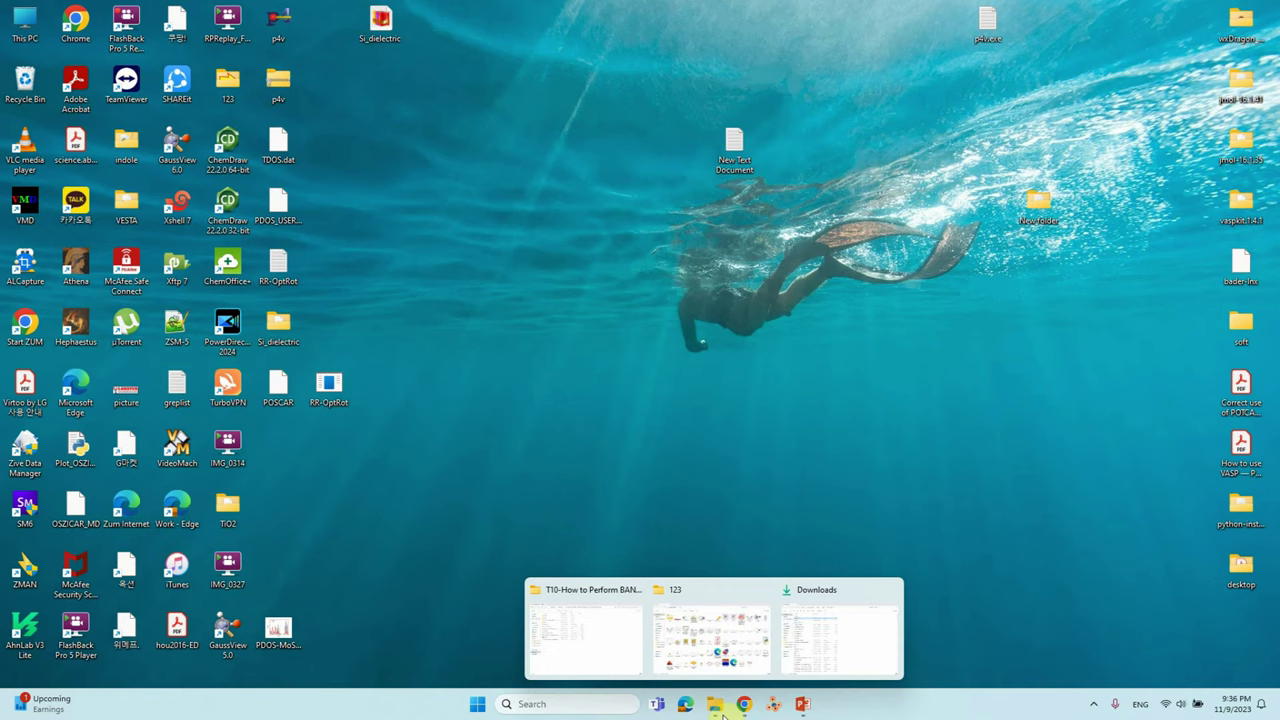
left_click(586, 655)
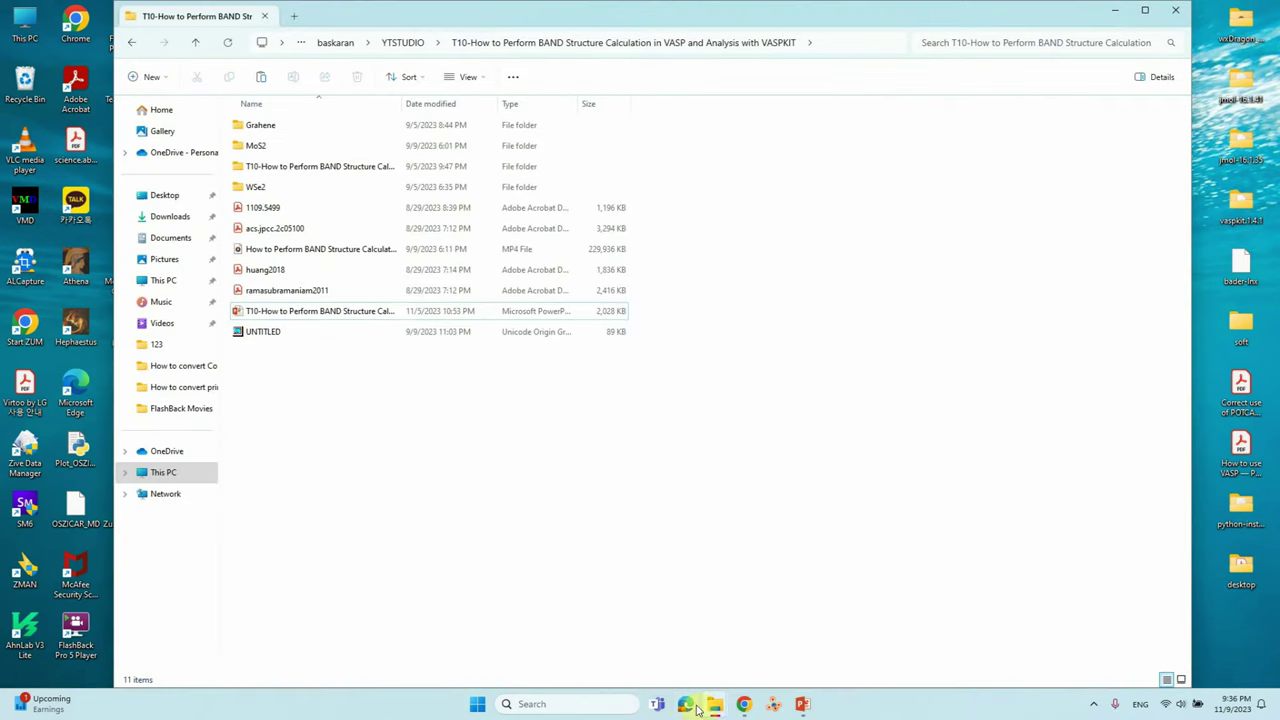
mouse_move(715, 709)
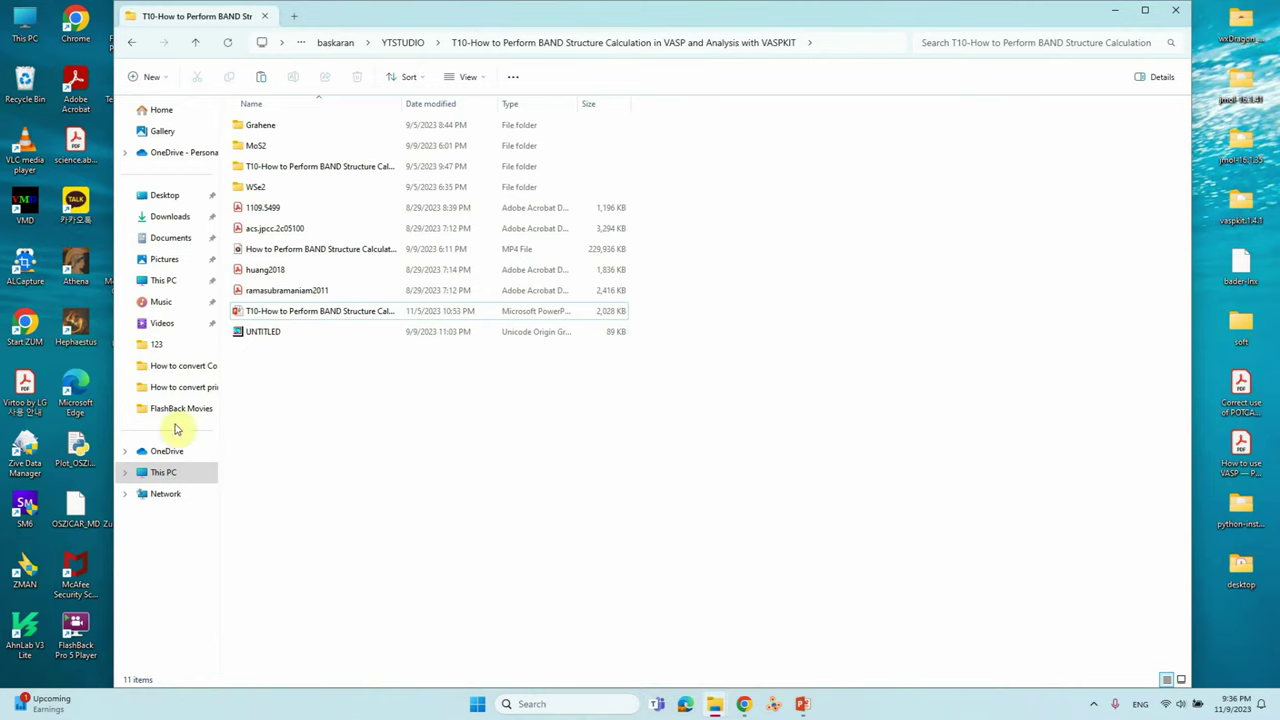
Navigate to This PC > C: > baskaran > YTSTUDIO > ZIF-8.
left_click(167, 471)
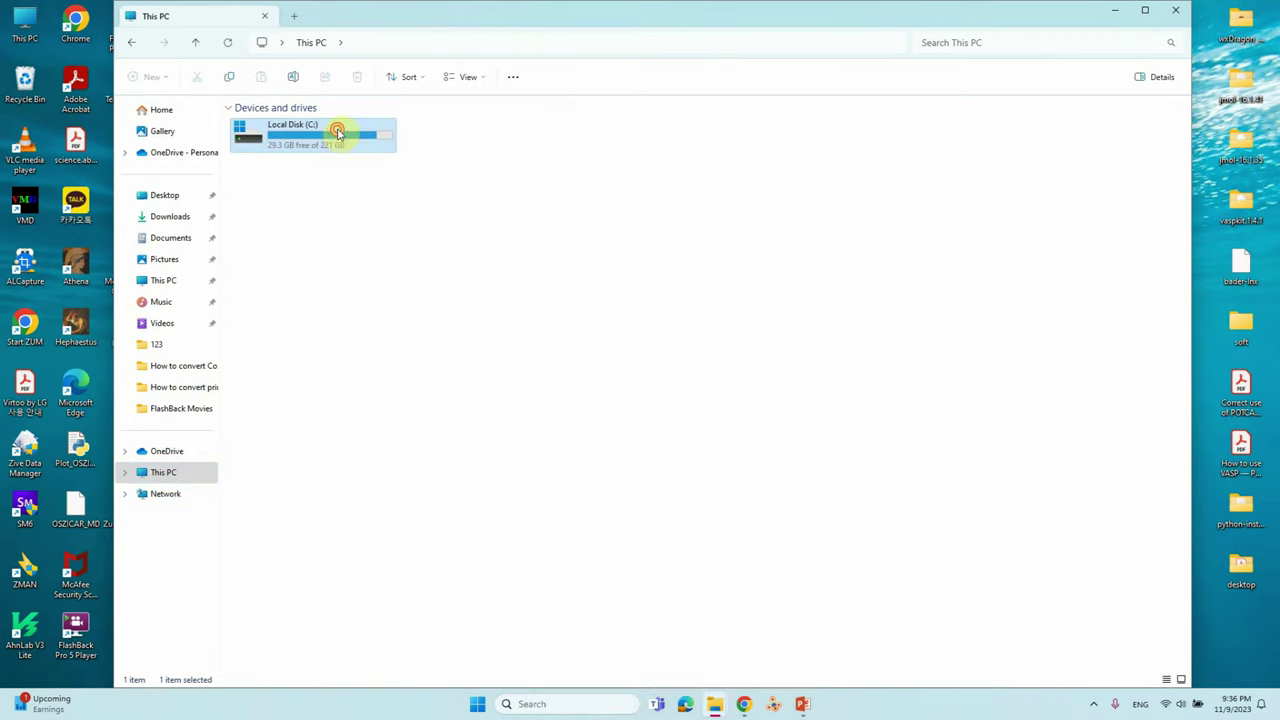
double_click(337, 131)
double_click(300, 140)
double_click(640, 145)
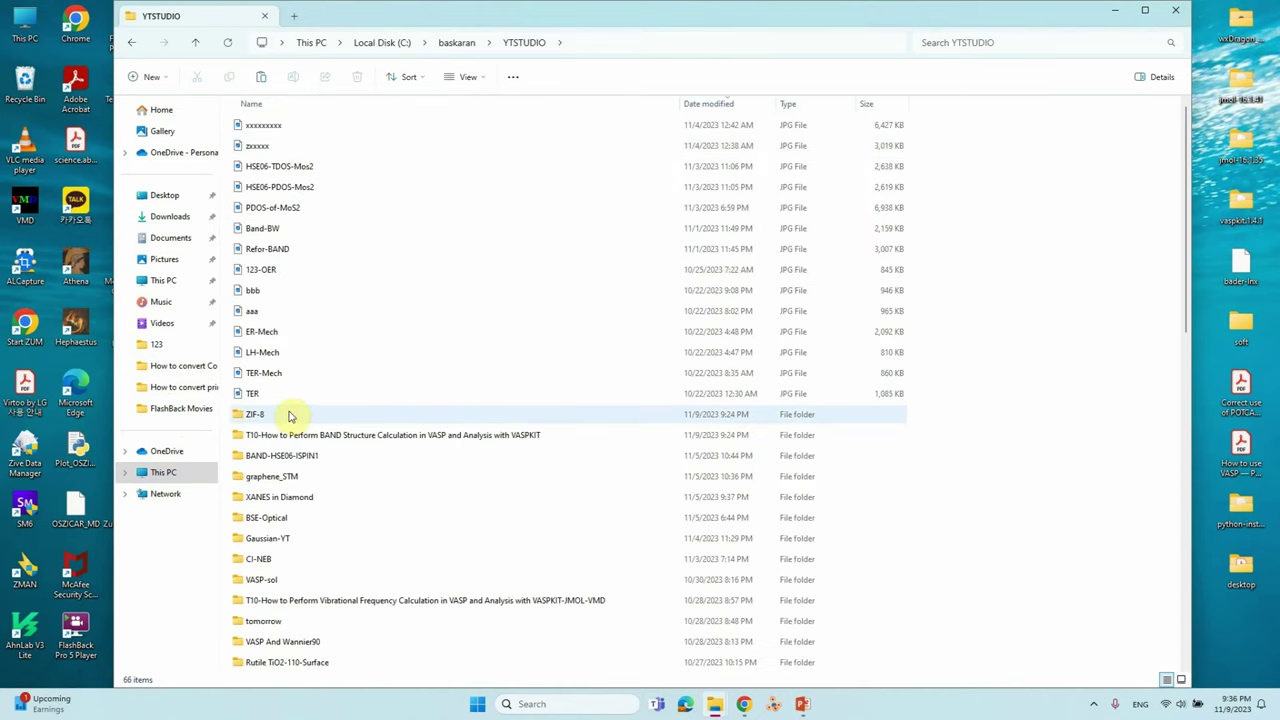
double_click(289, 414)
Create a new folder named ZIF-8-YT and open it.
right_click(366, 366)
mouse_move(405, 498)
left_click(578, 48)
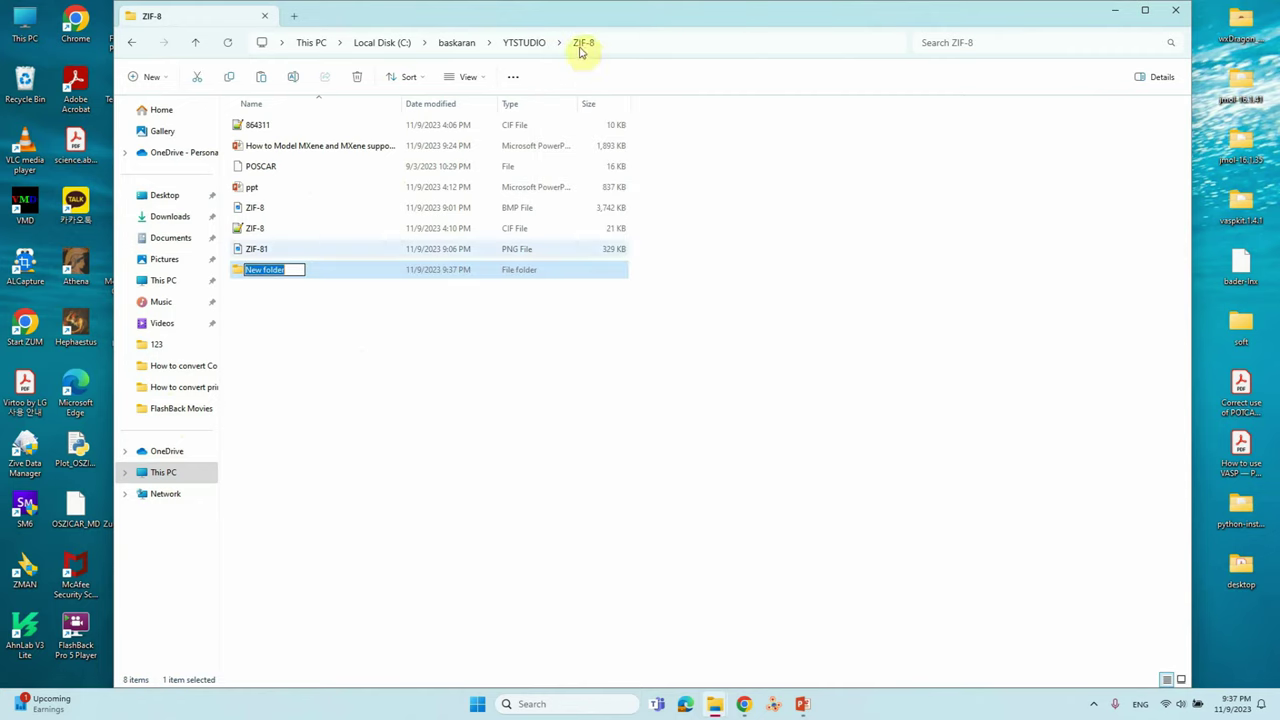
type("ZIF-")
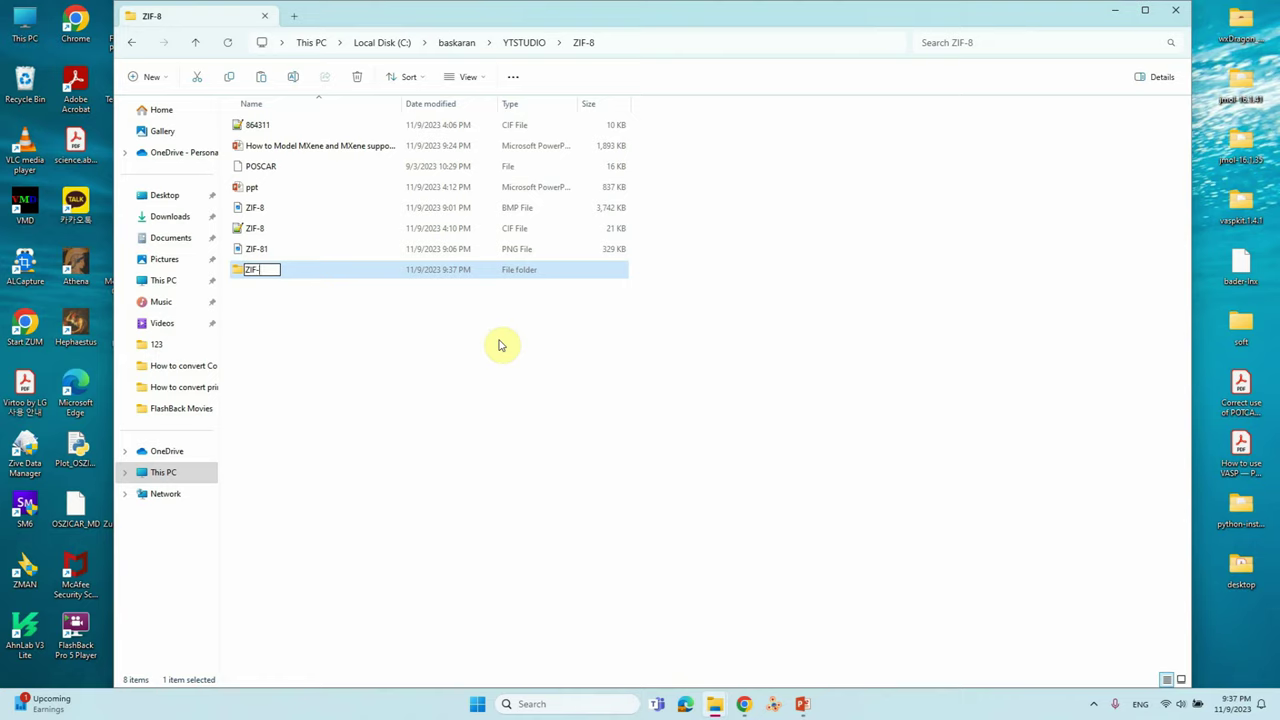
type("8-")
key("Return")
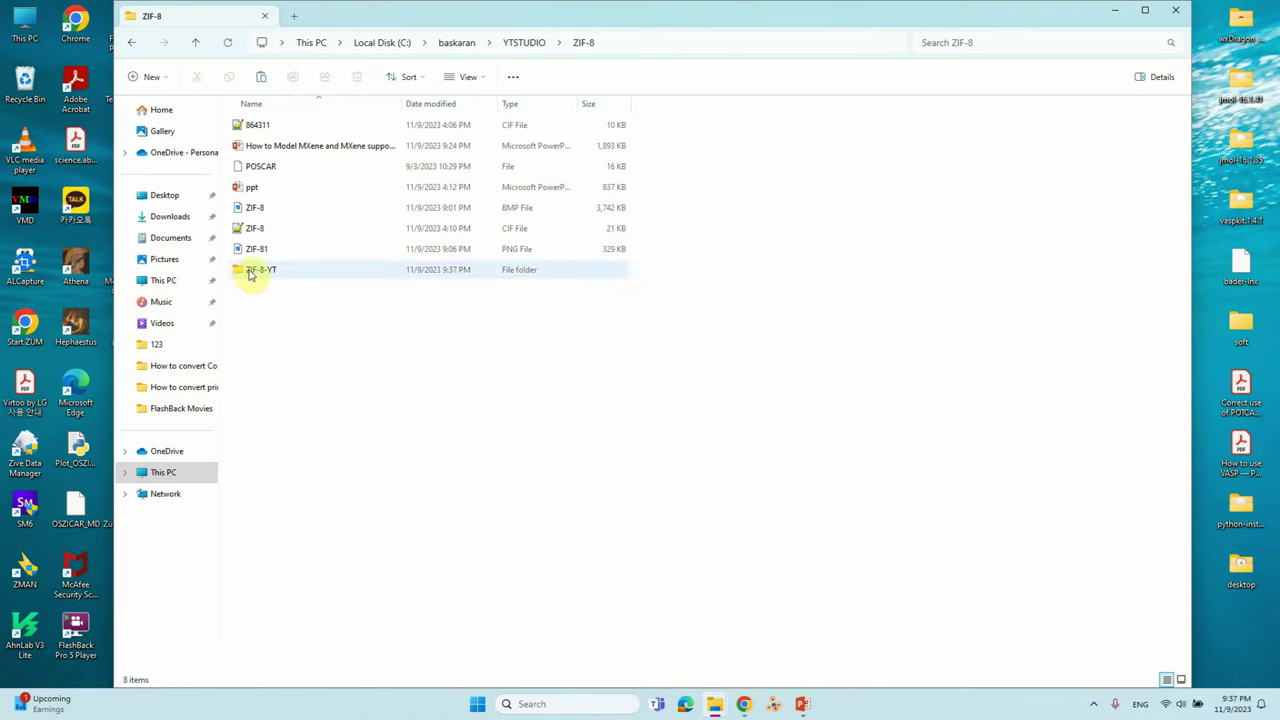
double_click(251, 271)
Paste the downloaded CIF and rename it 864311.
key("ctrl+v")
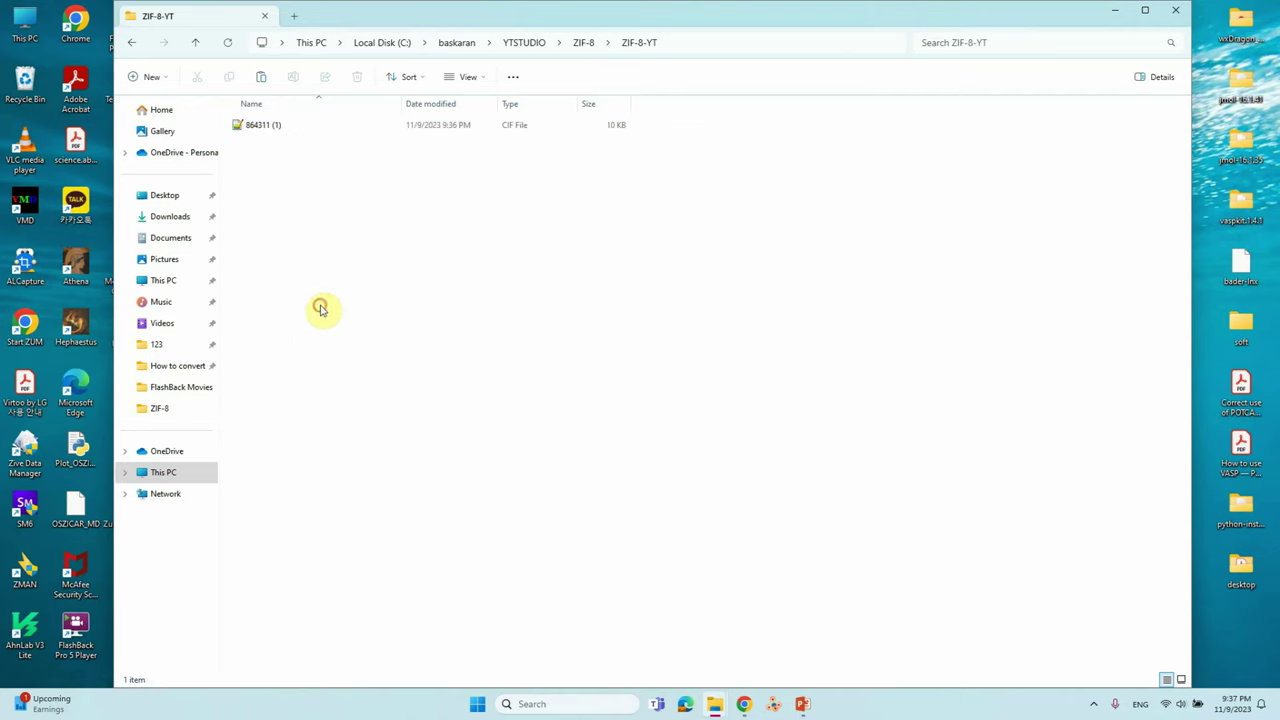
left_click(290, 123)
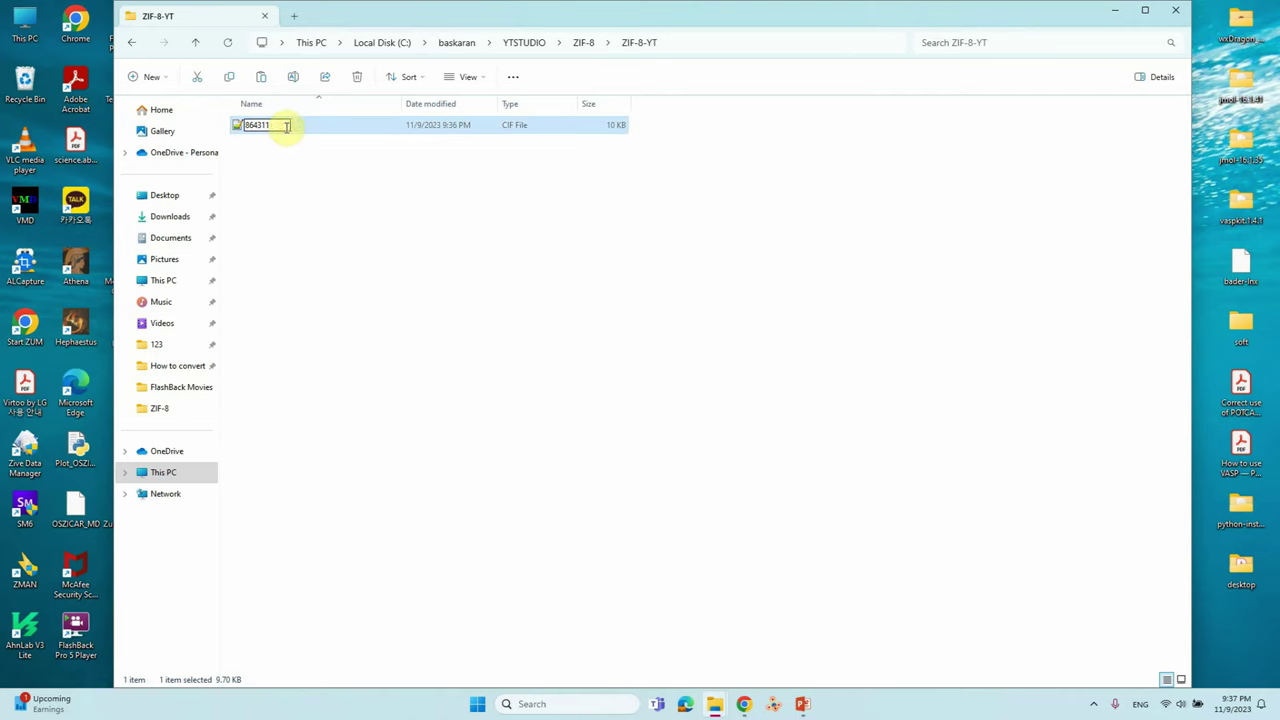
left_click(431, 307)
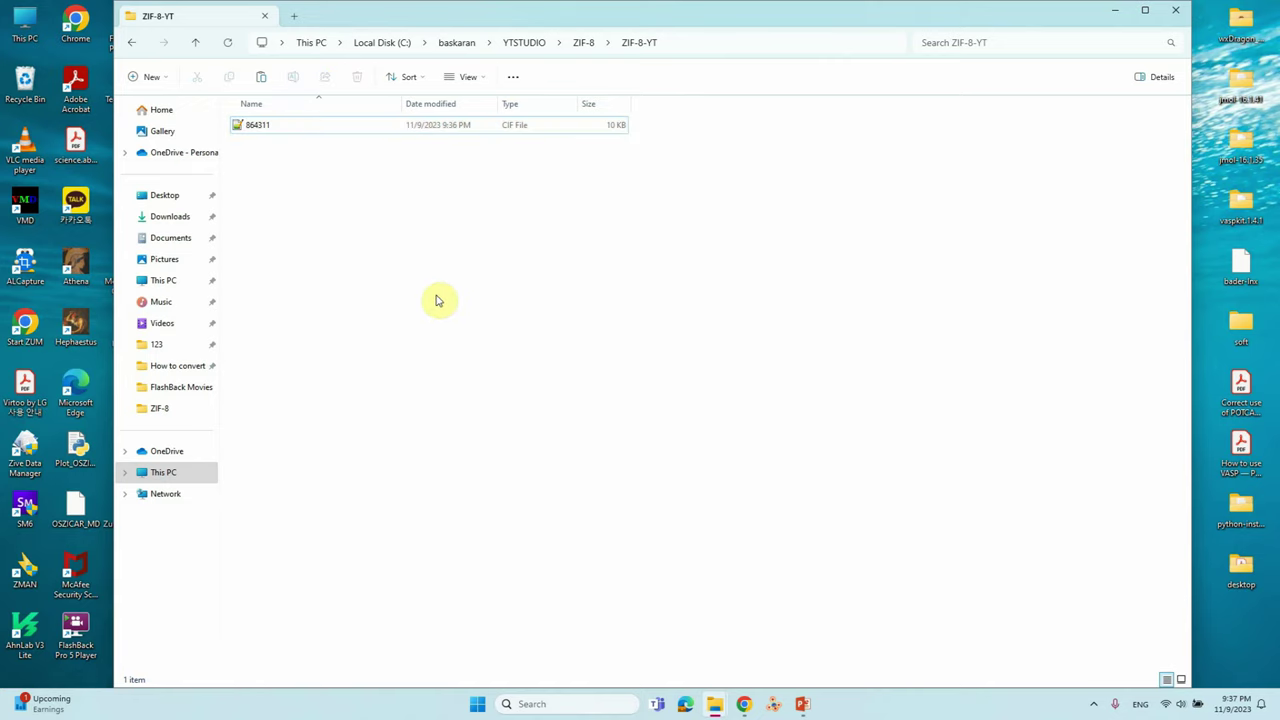
Launch Materials Studio 2020 via a 'mate' search and accept the File Associations and Welcome prompts.
left_click(557, 703)
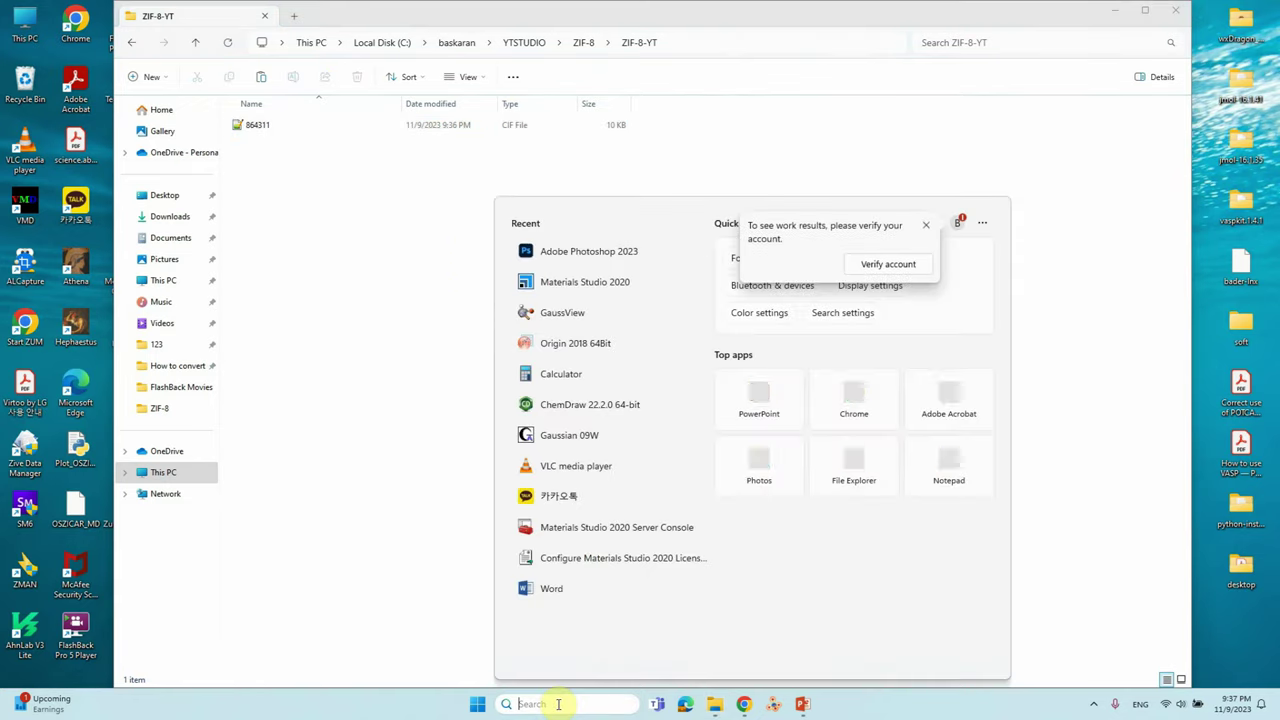
type("mate")
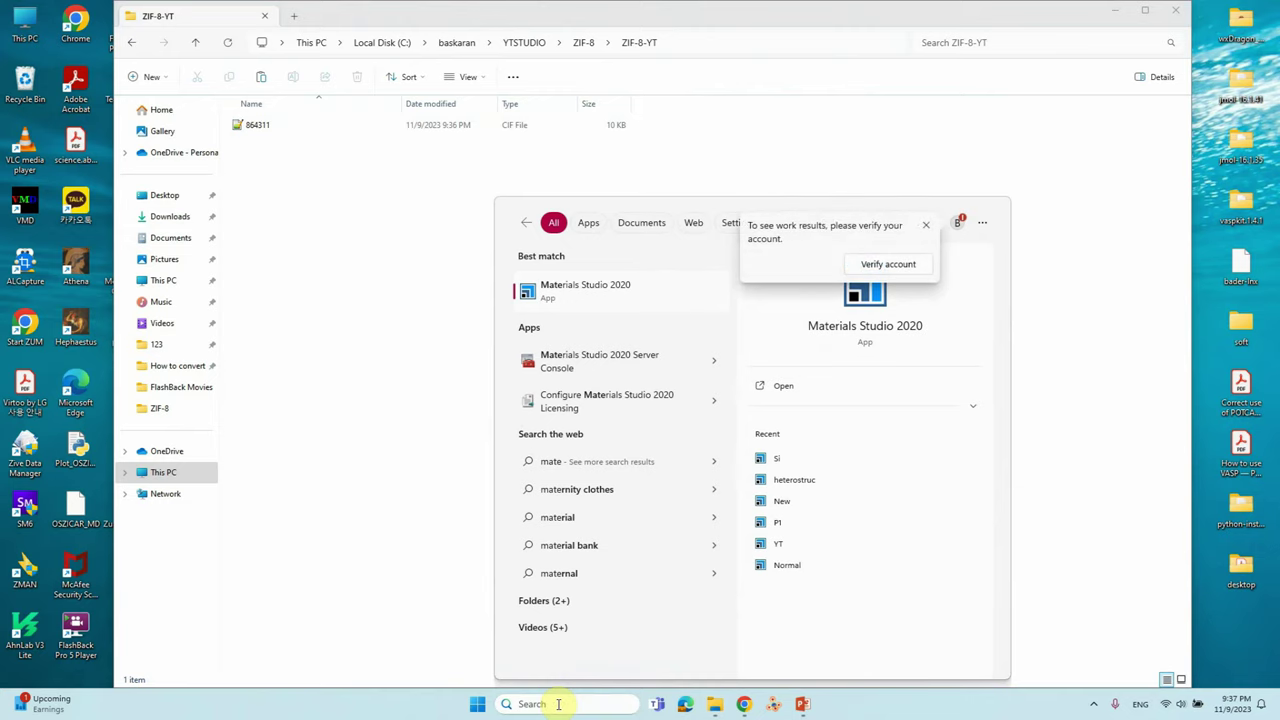
key("Return")
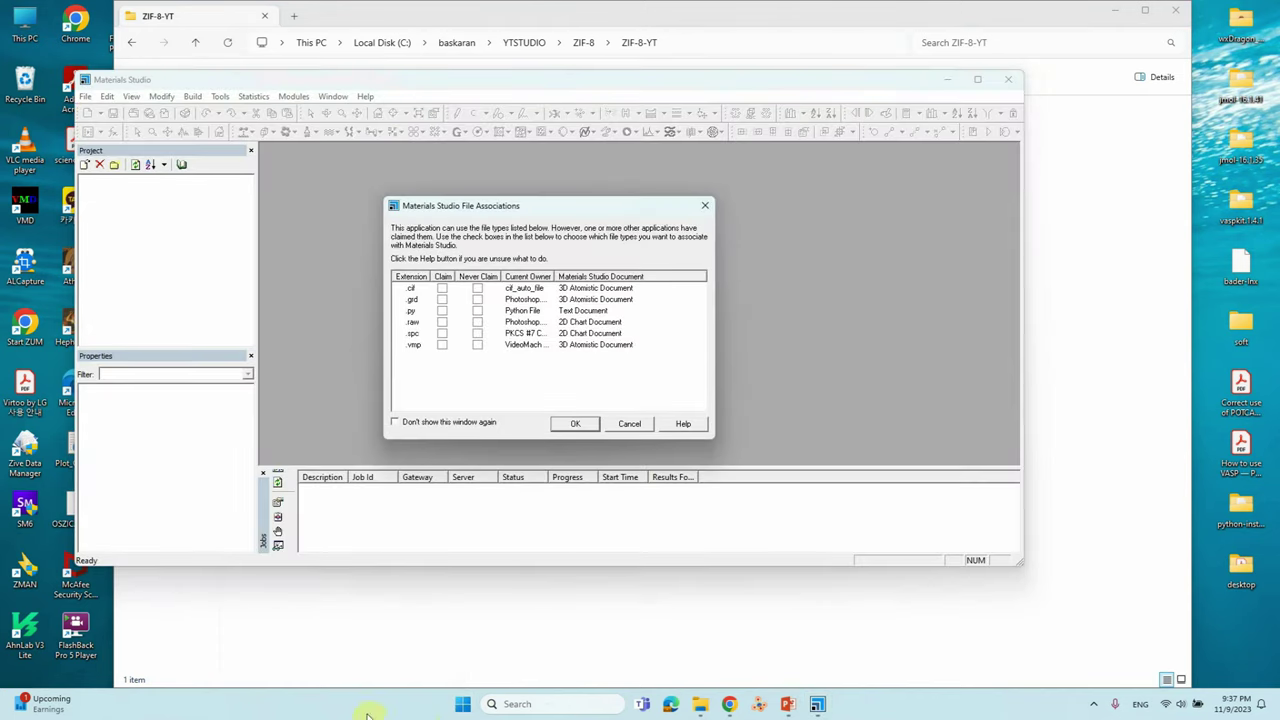
left_click(575, 423)
left_click(580, 416)
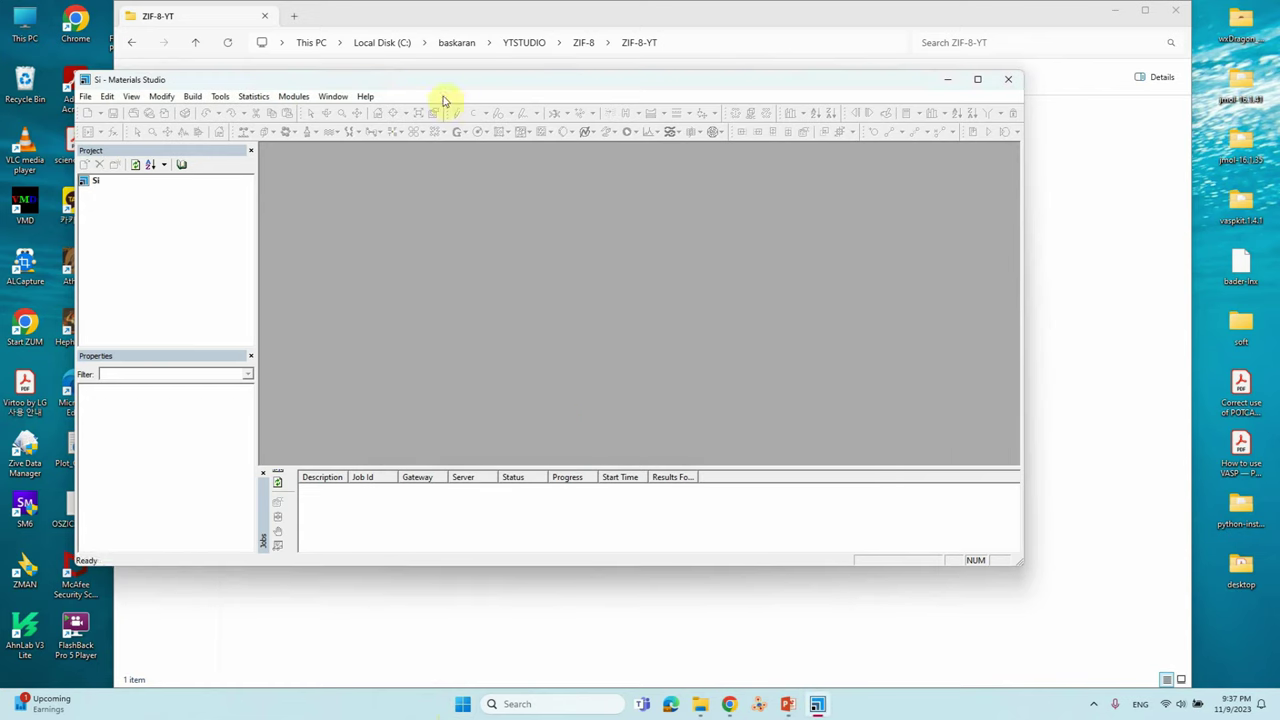
Add the 864311 CIF to the Si project by dragging it in from Explorer.
left_click_drag(429, 80, 731, 116)
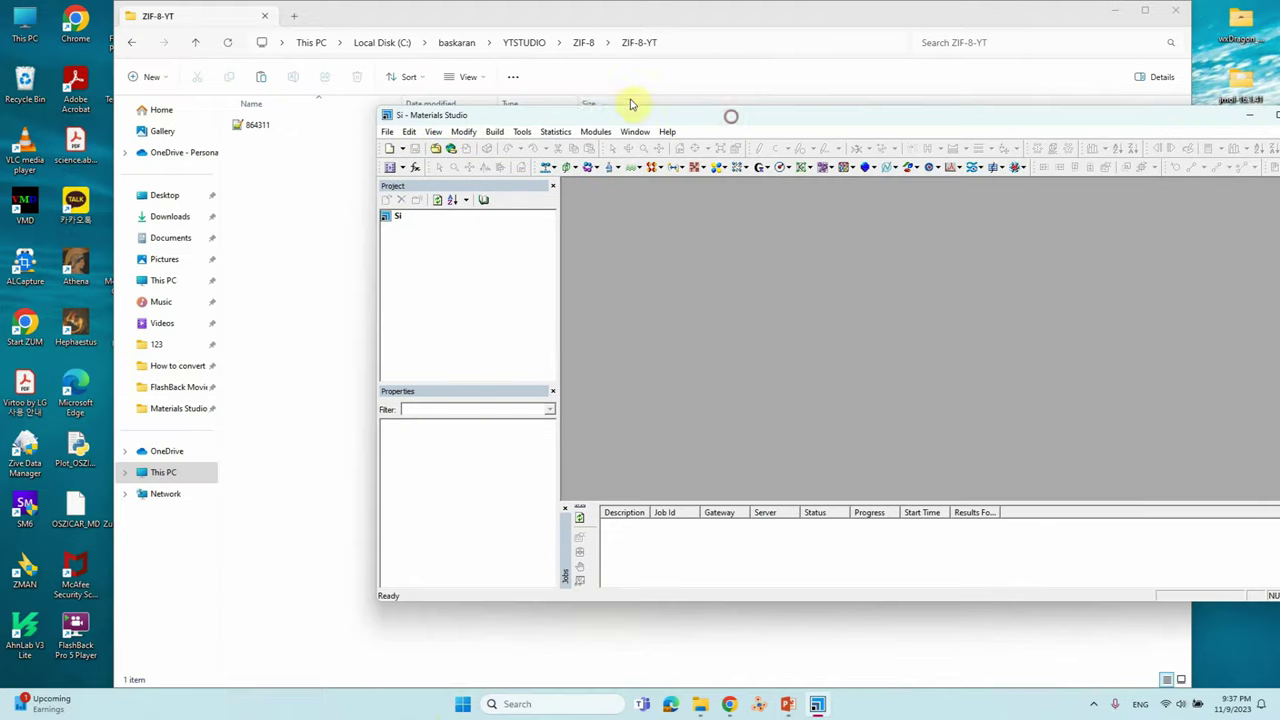
left_click_drag(577, 120, 563, 117)
left_click_drag(251, 127, 423, 287)
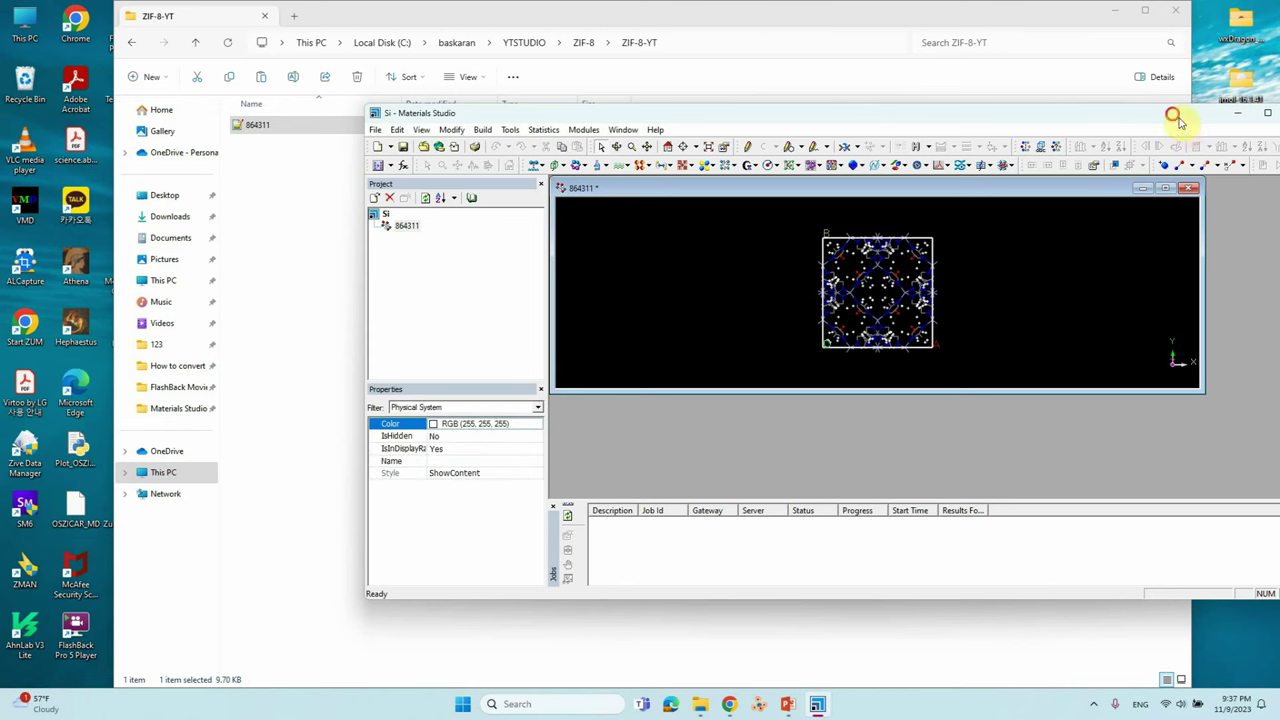
Maximize Materials Studio and the 864311 structure window, then call up its display options.
left_click_drag(1171, 114, 1040, 120)
left_click(1081, 114)
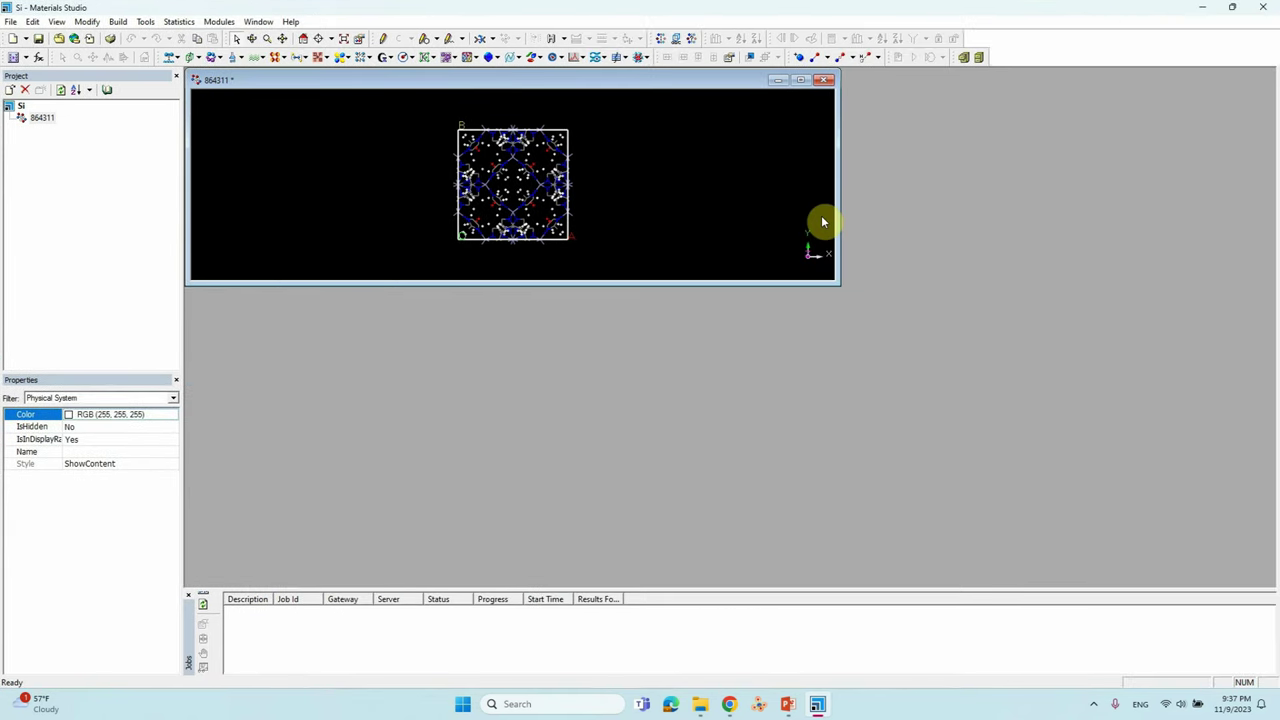
left_click(808, 82)
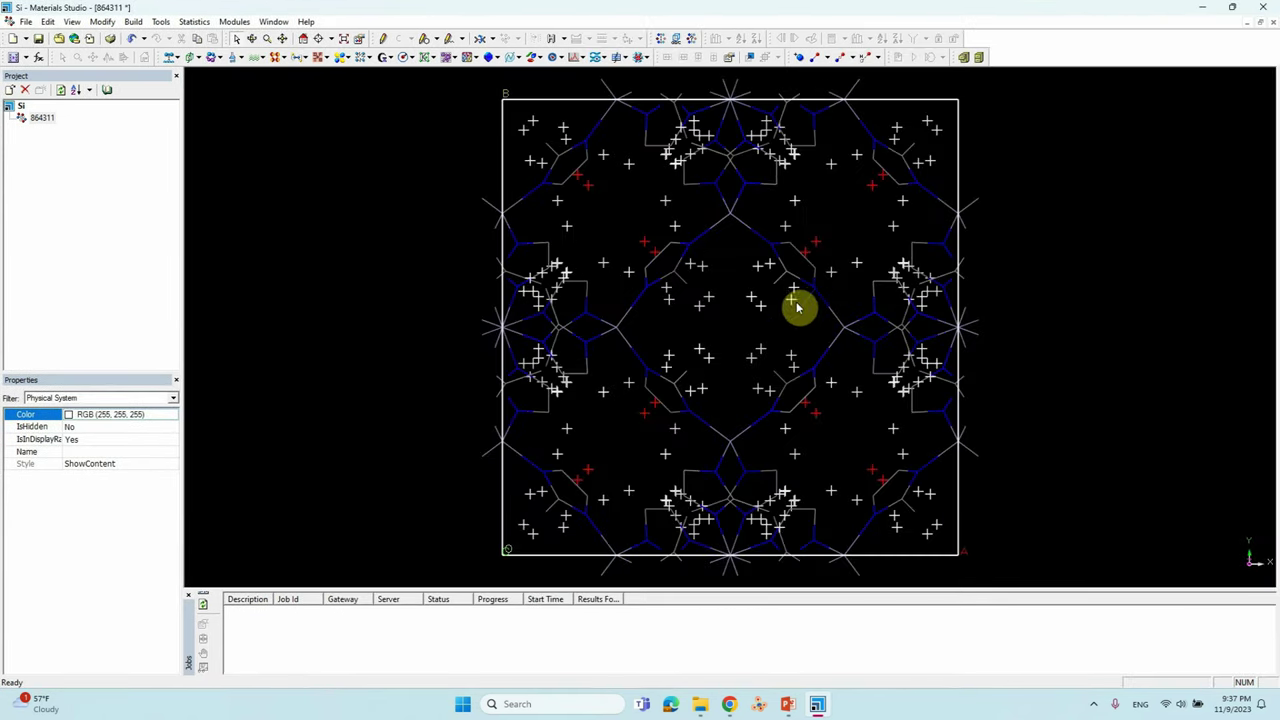
right_click(236, 263)
Set Display Style to ball-and-stick with stick radius 0.1 and ball radius 0.3, and calculate bonds.
left_click(265, 326)
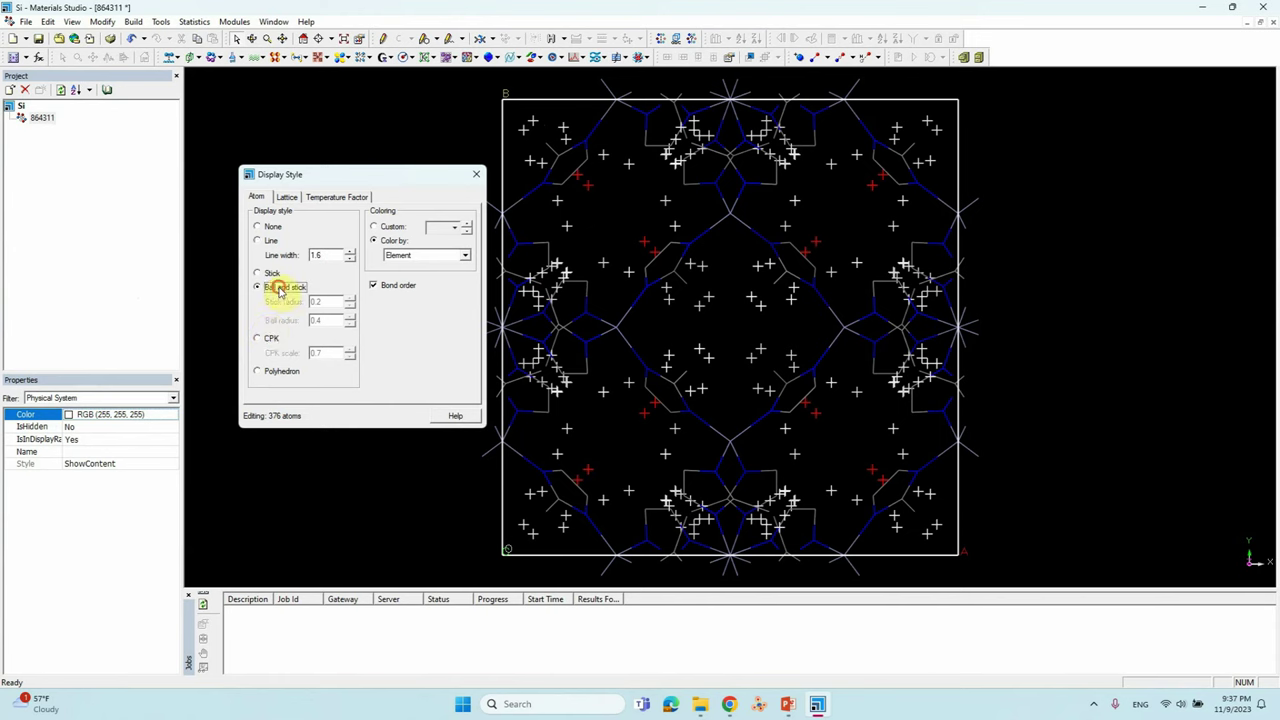
left_click(350, 306)
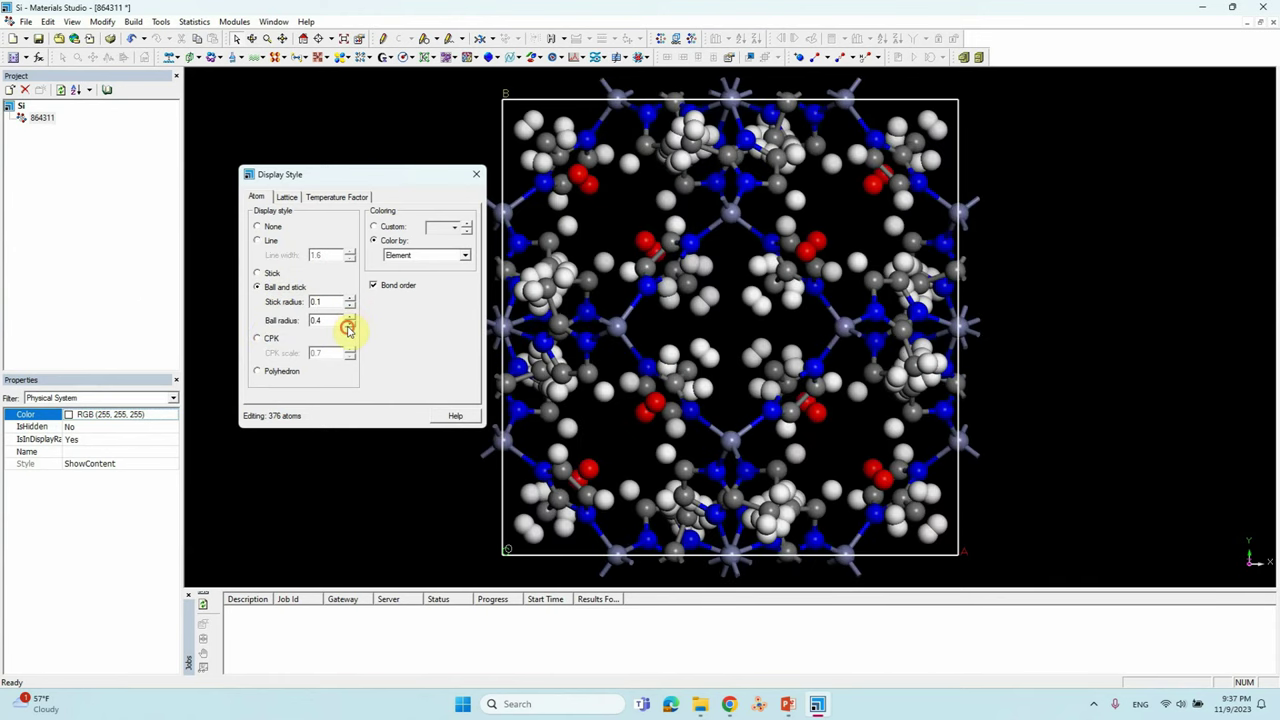
left_click(349, 326)
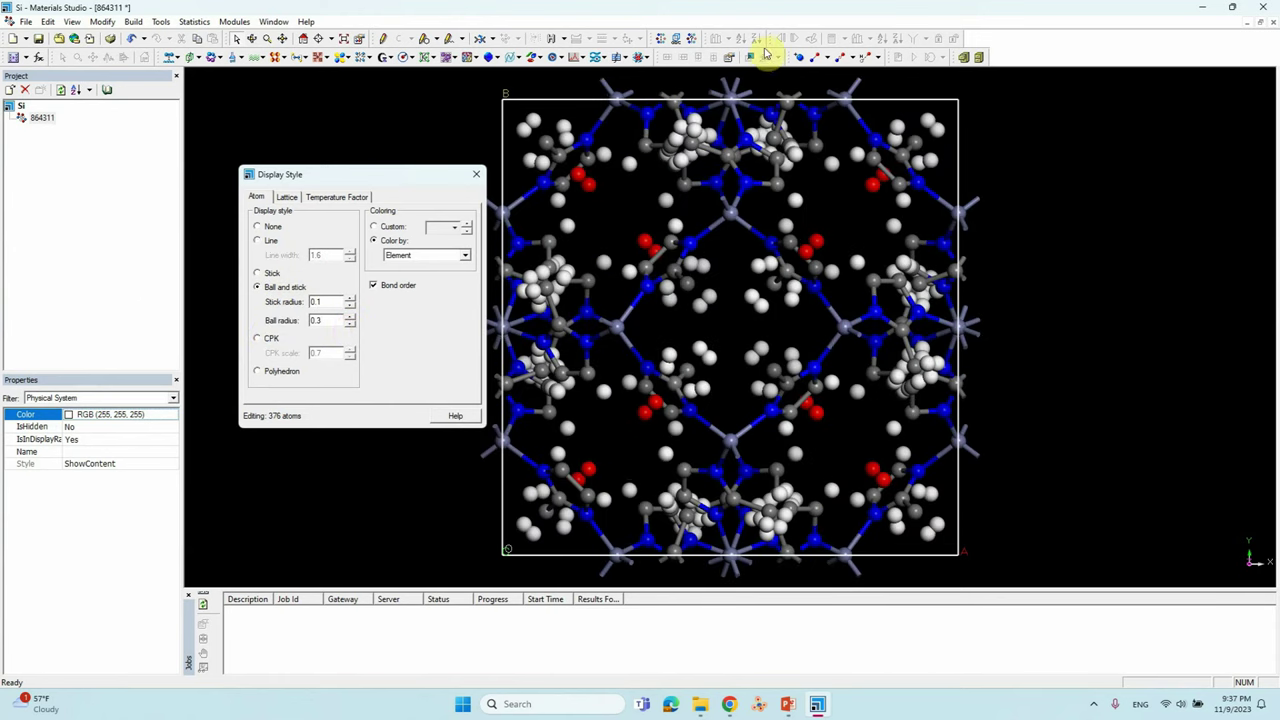
left_click(813, 58)
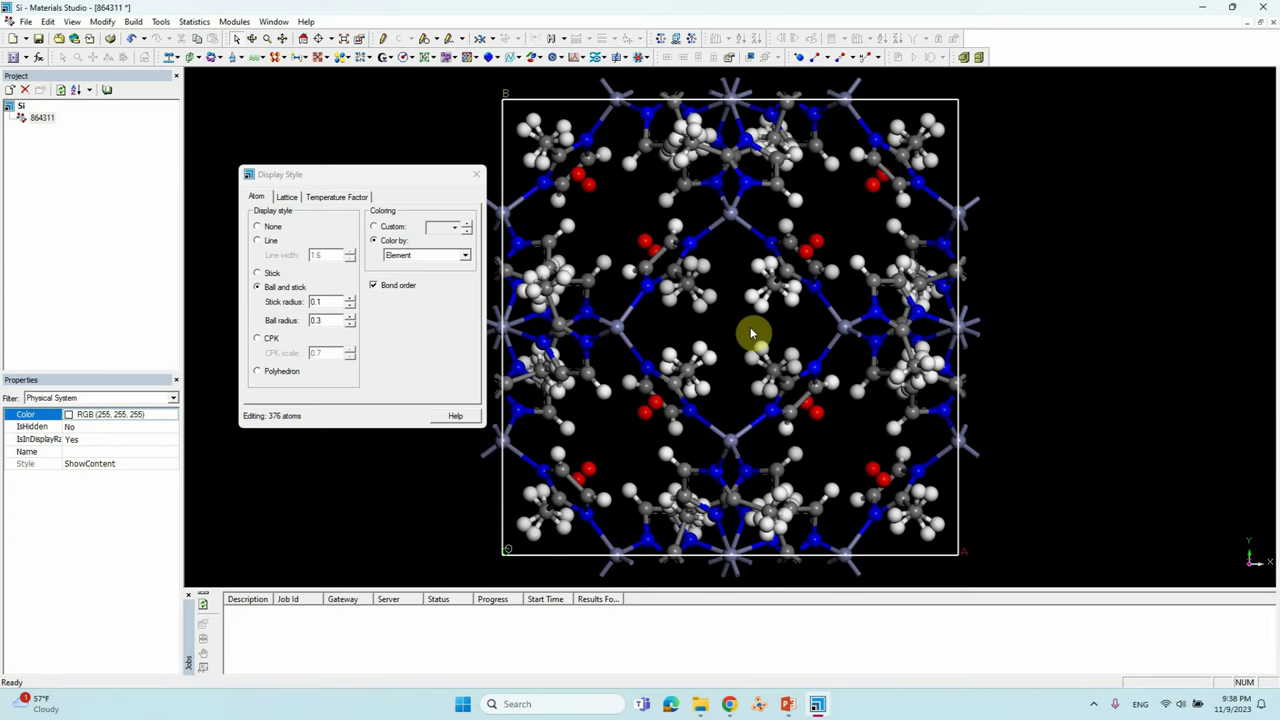
scroll(751, 321, "down", 3)
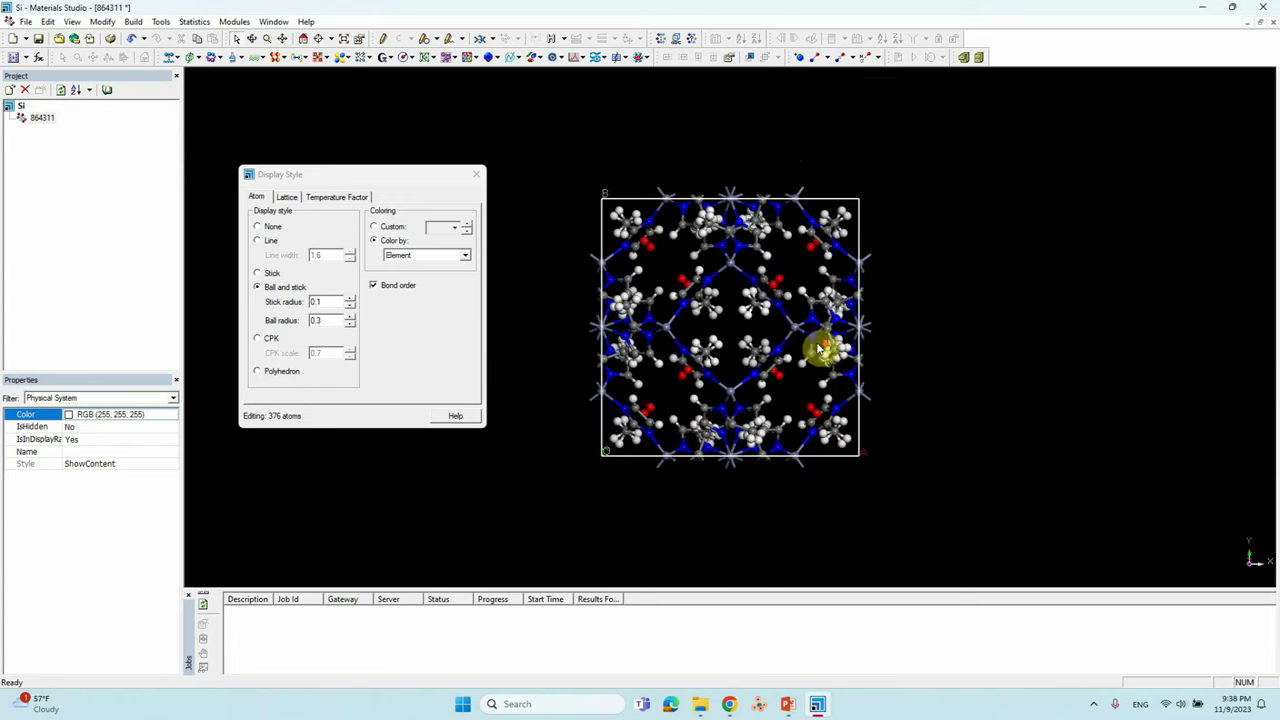
left_click(476, 174)
Rotate the 864311 crystal to a face-on view, then restore Materials Studio and move it aside.
left_click(253, 38)
left_click_drag(720, 330, 697, 309)
scroll(772, 378, "up", 3)
scroll(772, 378, "up", 3)
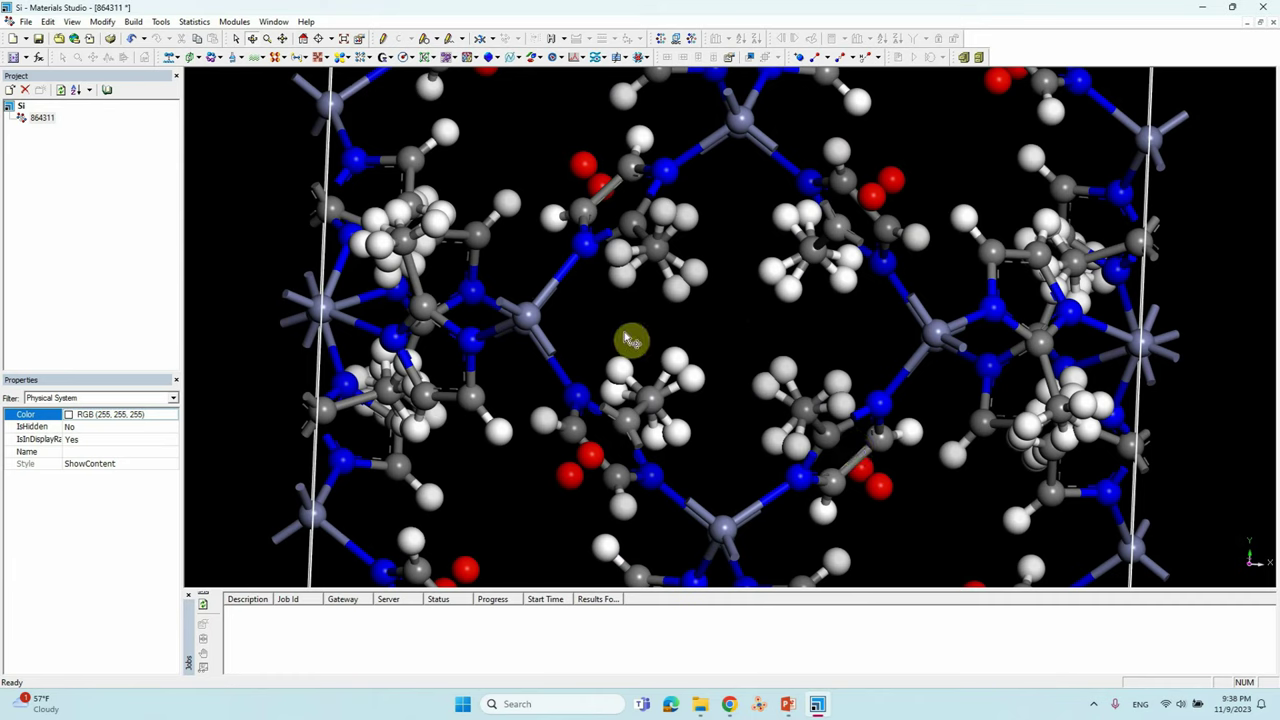
double_click(475, 5)
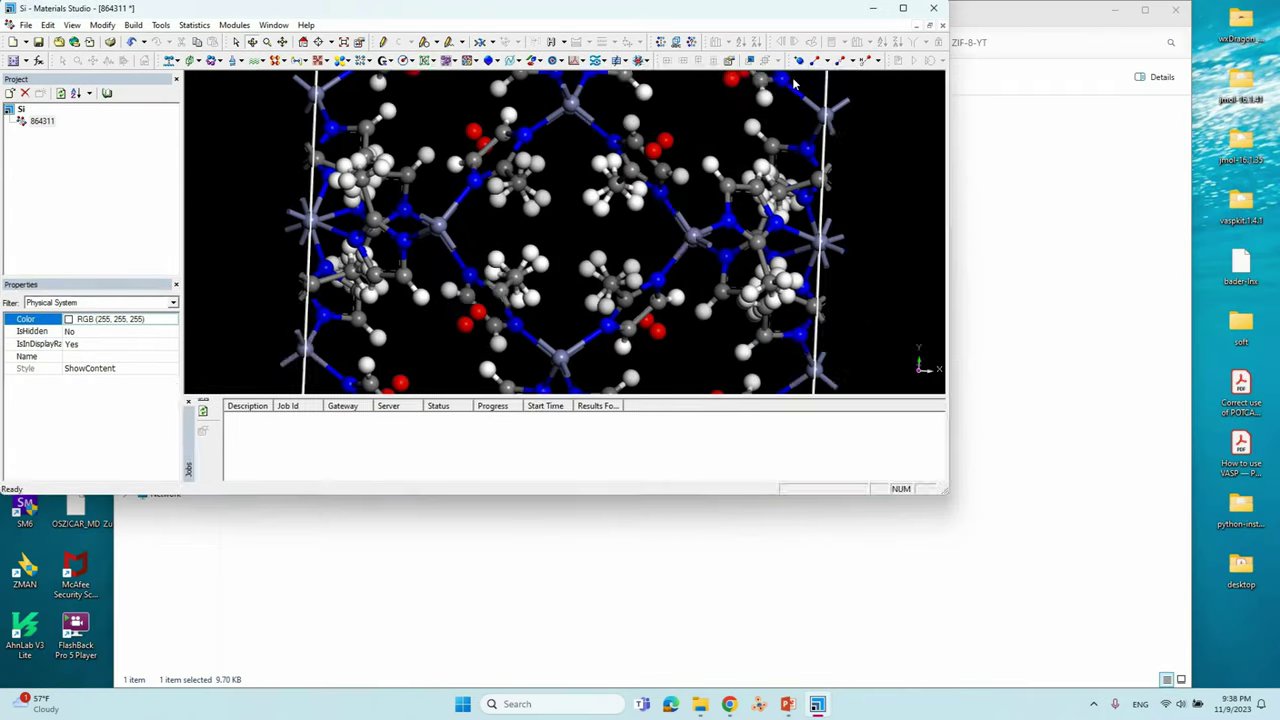
left_click_drag(475, 5, 886, 75)
Drag ZIF-8.cif from the ZIF-8 folder into the Si project and maximize Materials Studio.
left_click(316, 180)
left_click(193, 45)
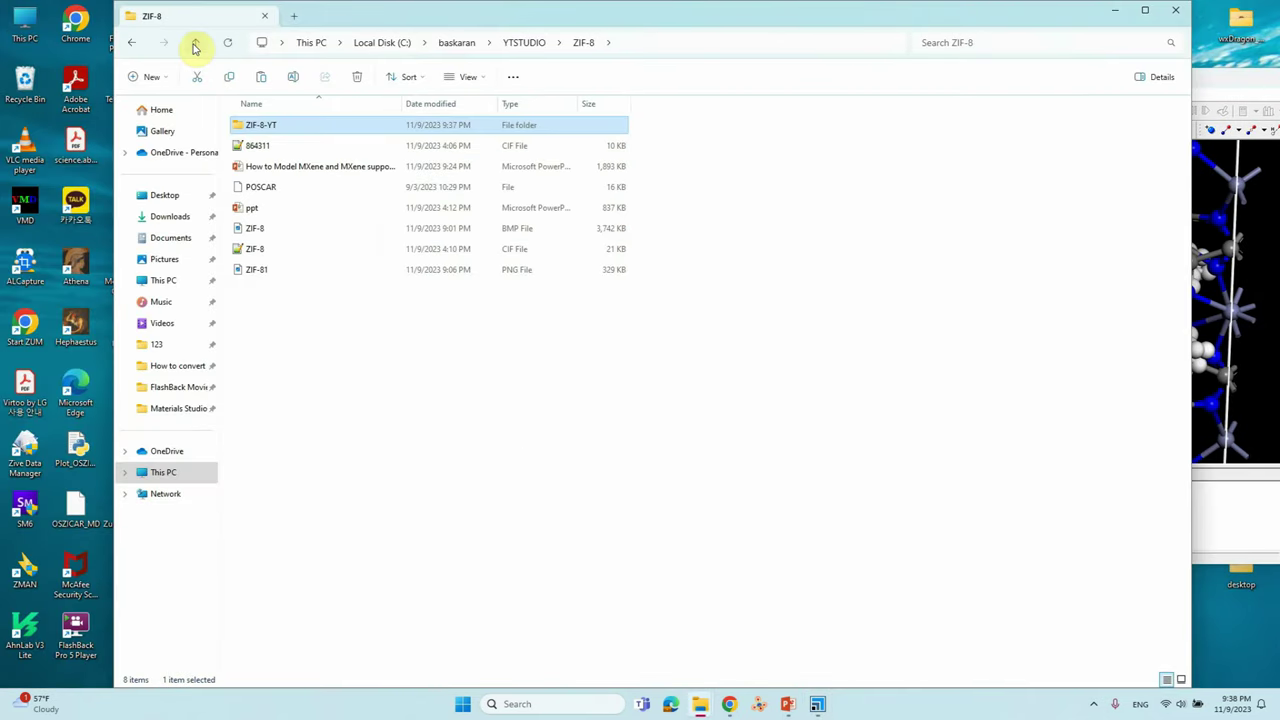
left_click(252, 250)
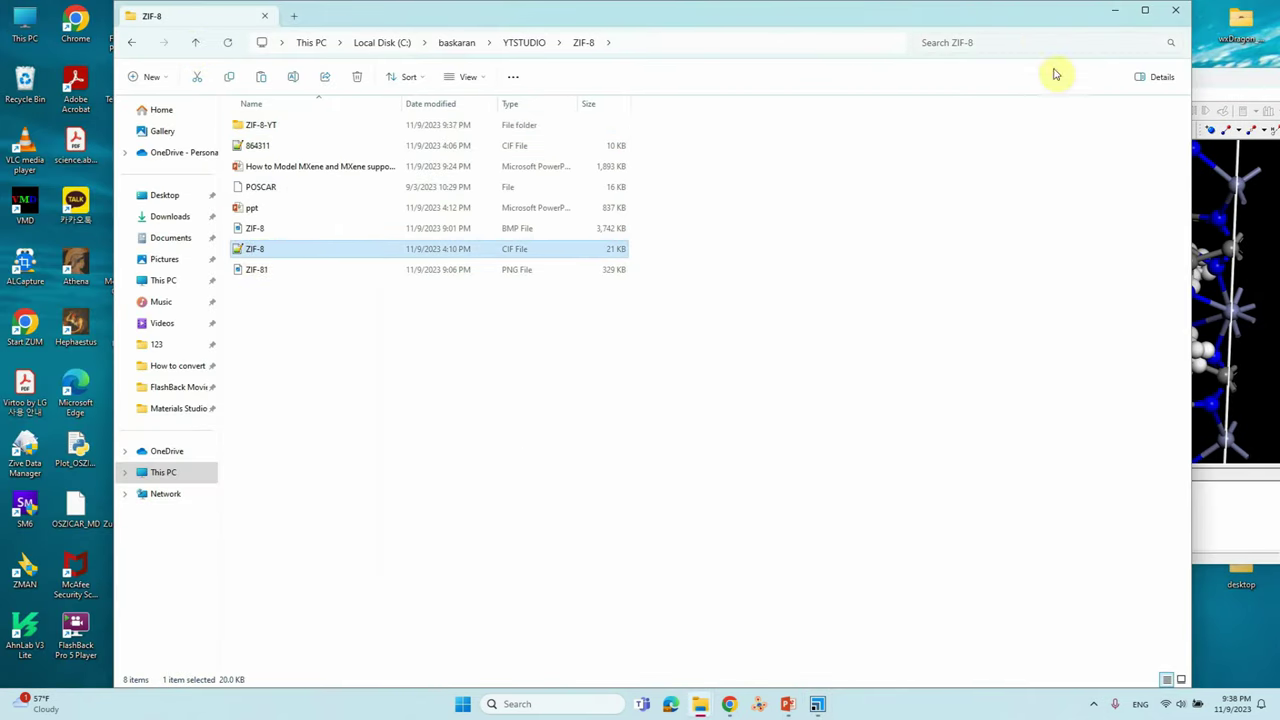
left_click_drag(1008, 25, 922, 20)
left_click(1249, 277)
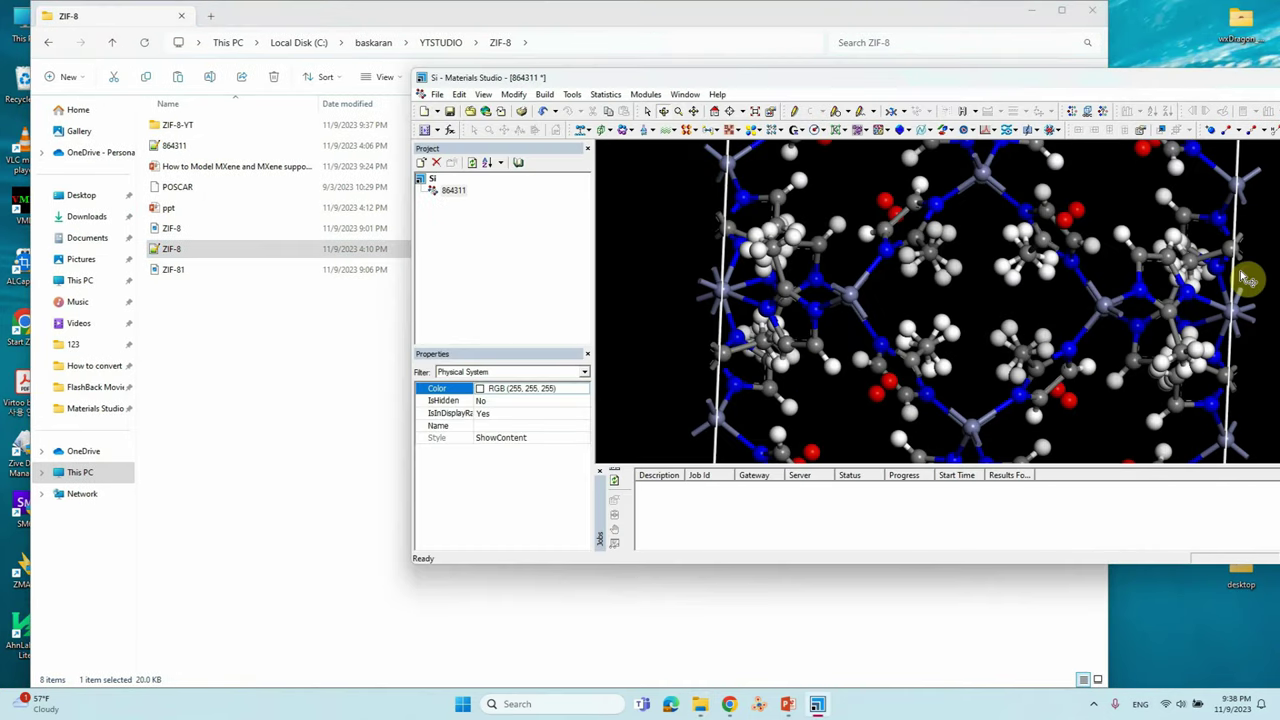
left_click_drag(171, 249, 531, 285)
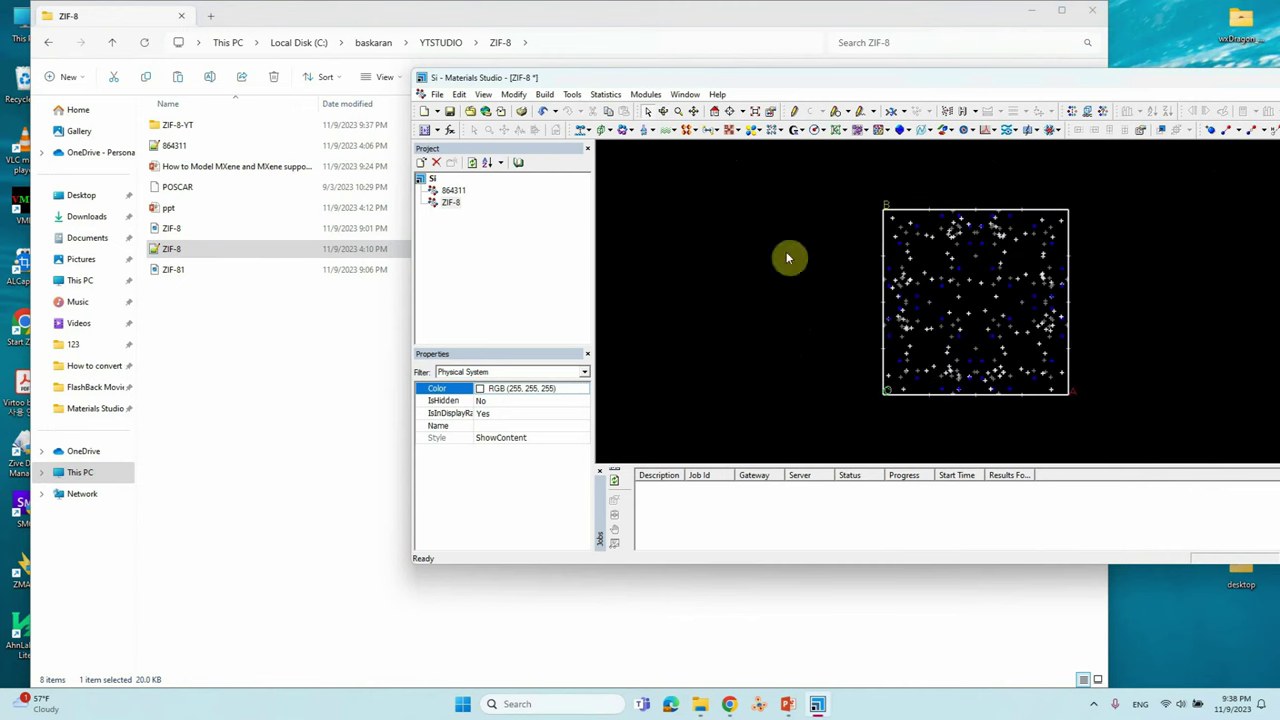
left_click_drag(1214, 79, 937, 98)
left_click(1037, 96)
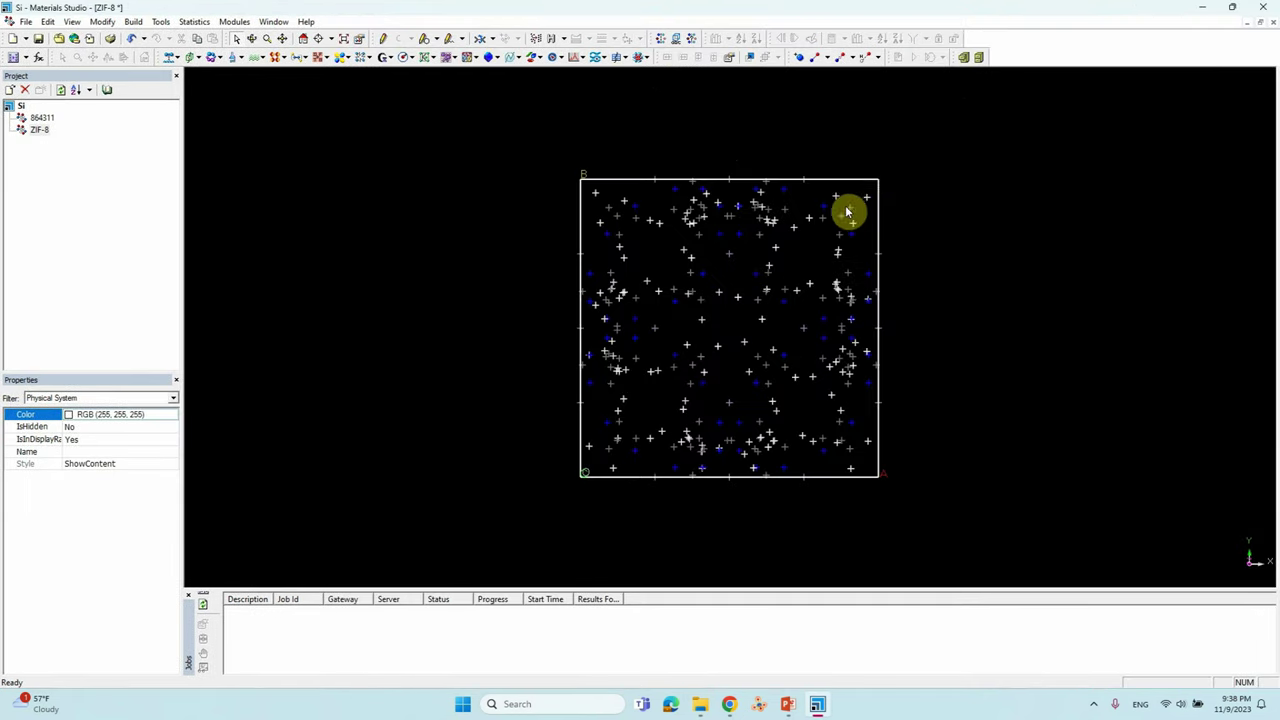
Switch the ZIF-8 structure's Display Style to ball-and-stick and calculate its bonds.
scroll(867, 226, "up", 3)
right_click(434, 289)
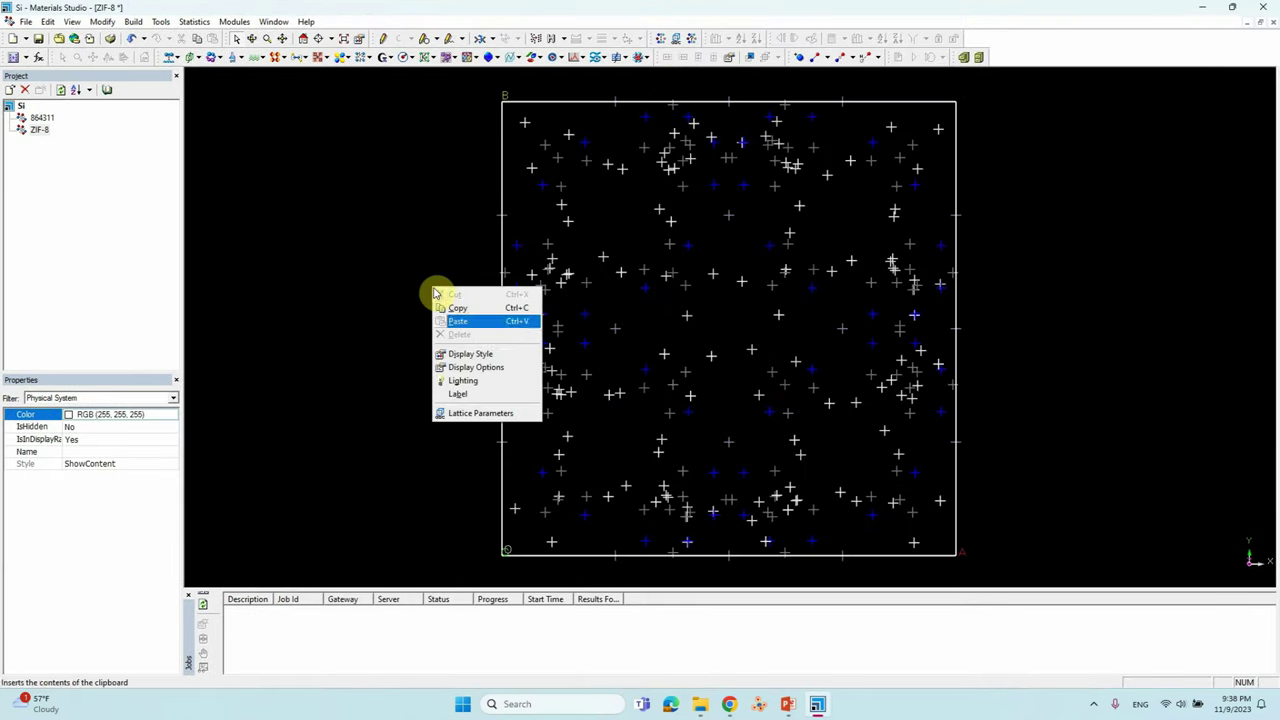
left_click(471, 354)
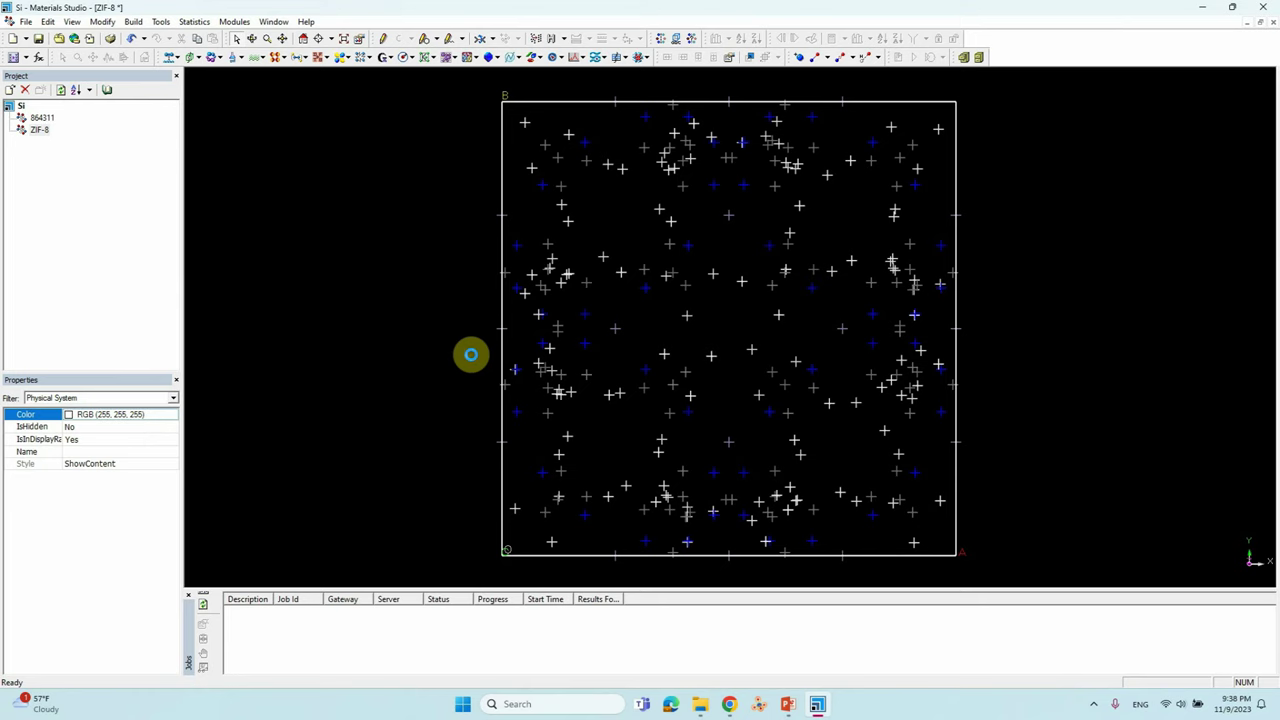
left_click(258, 287)
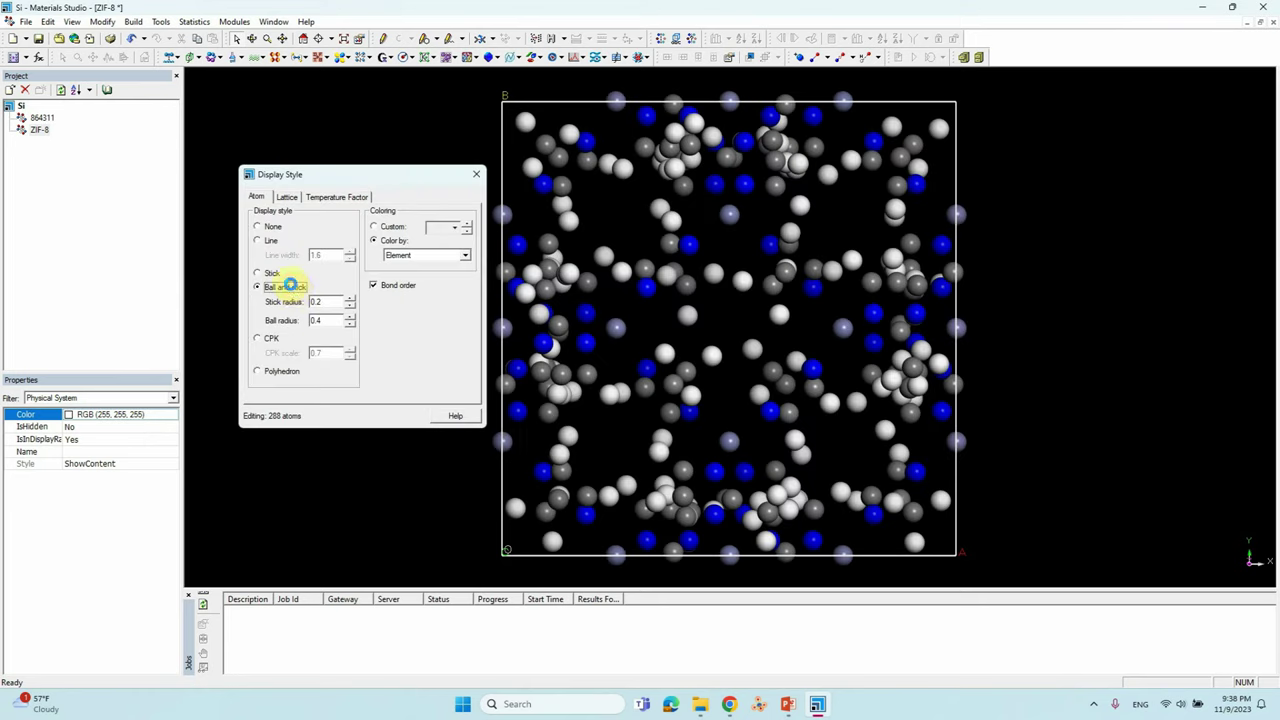
left_click(812, 58)
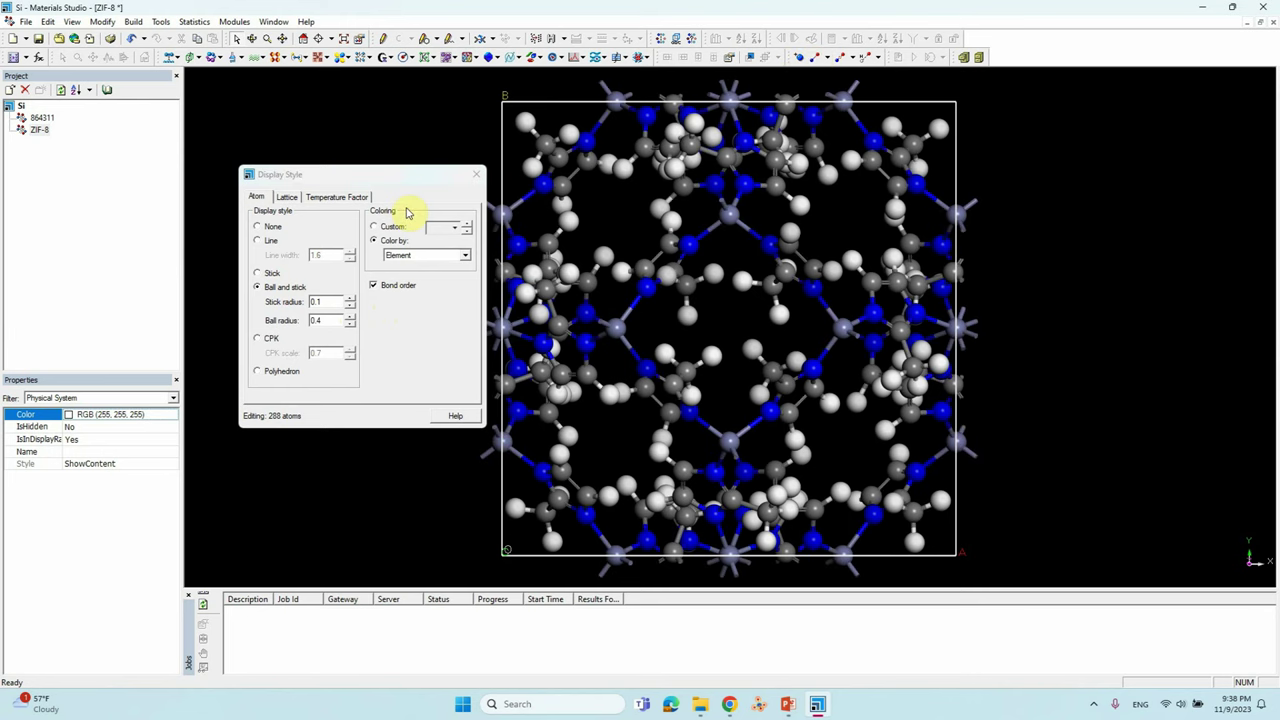
left_click(473, 178)
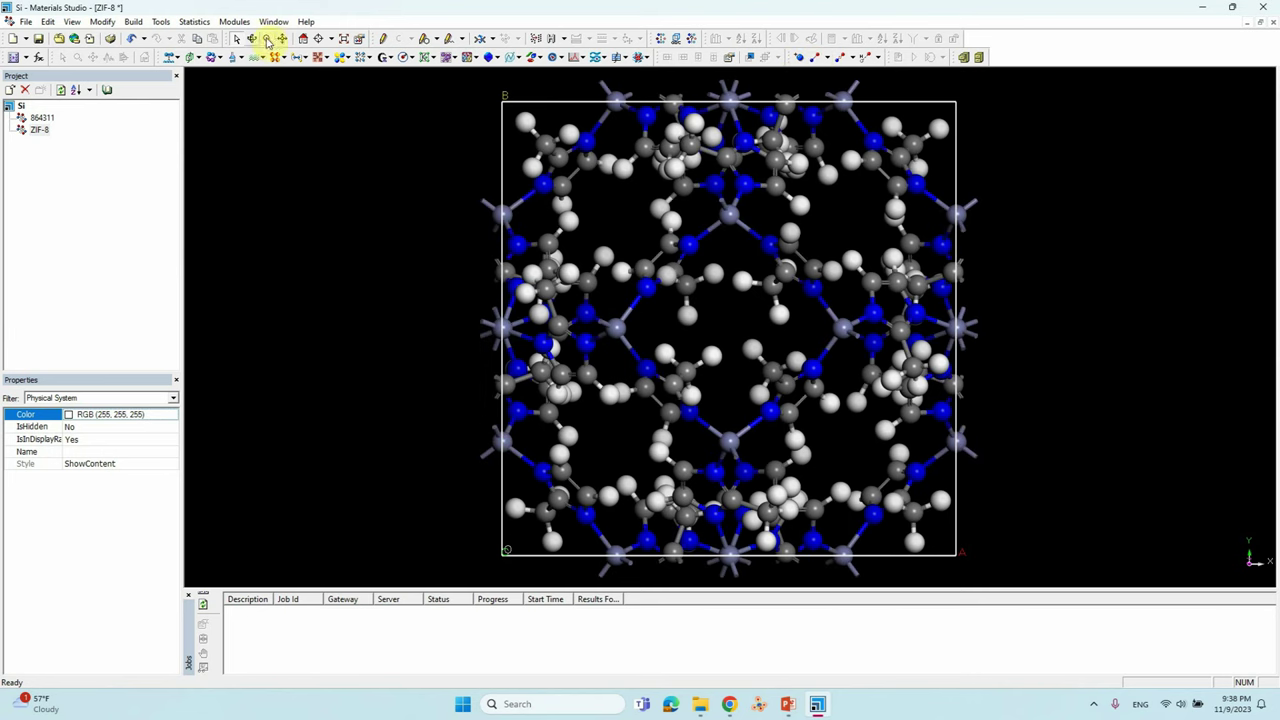
Rotate the ZIF-8 model into a perspective view to inspect its cell.
left_click_drag(549, 305, 606, 329)
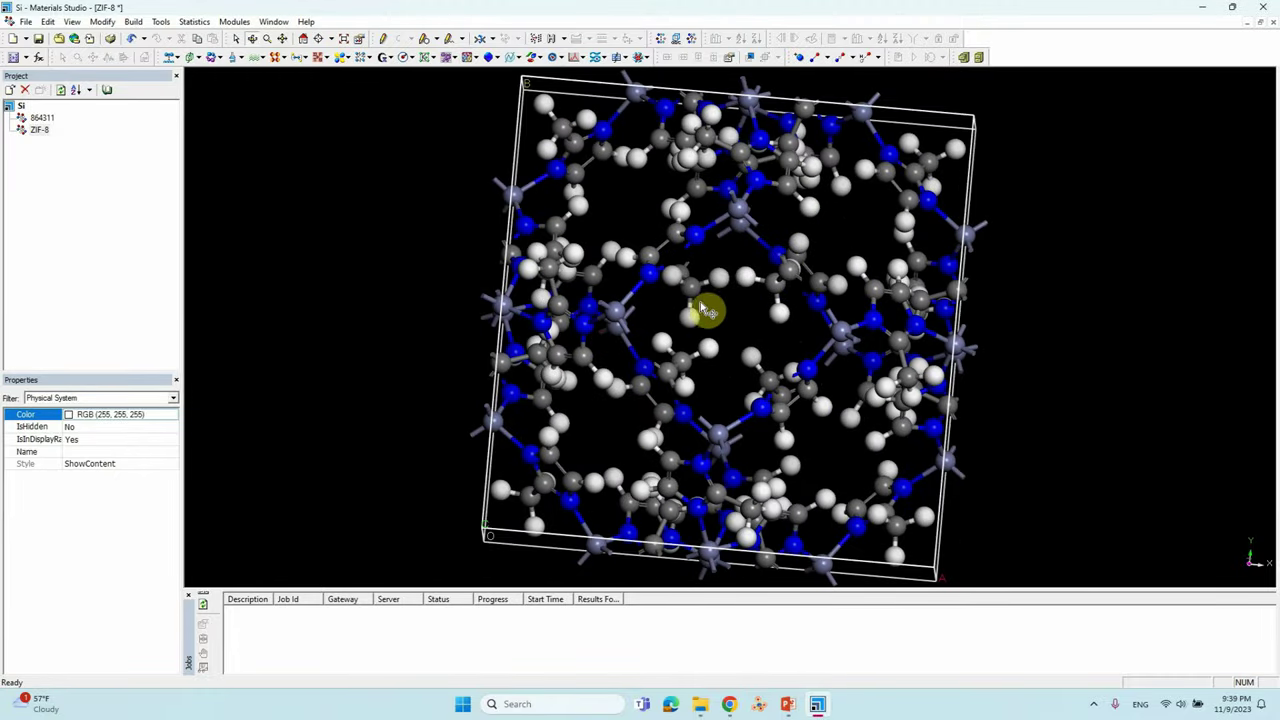
left_click_drag(737, 355, 675, 385)
scroll(737, 364, "down", 5)
Open the ZIF-8 POSCAR in a full-screen VESTA window, showing 664 atoms and 724 bonds in ball-and-stick.
left_click(1202, 7)
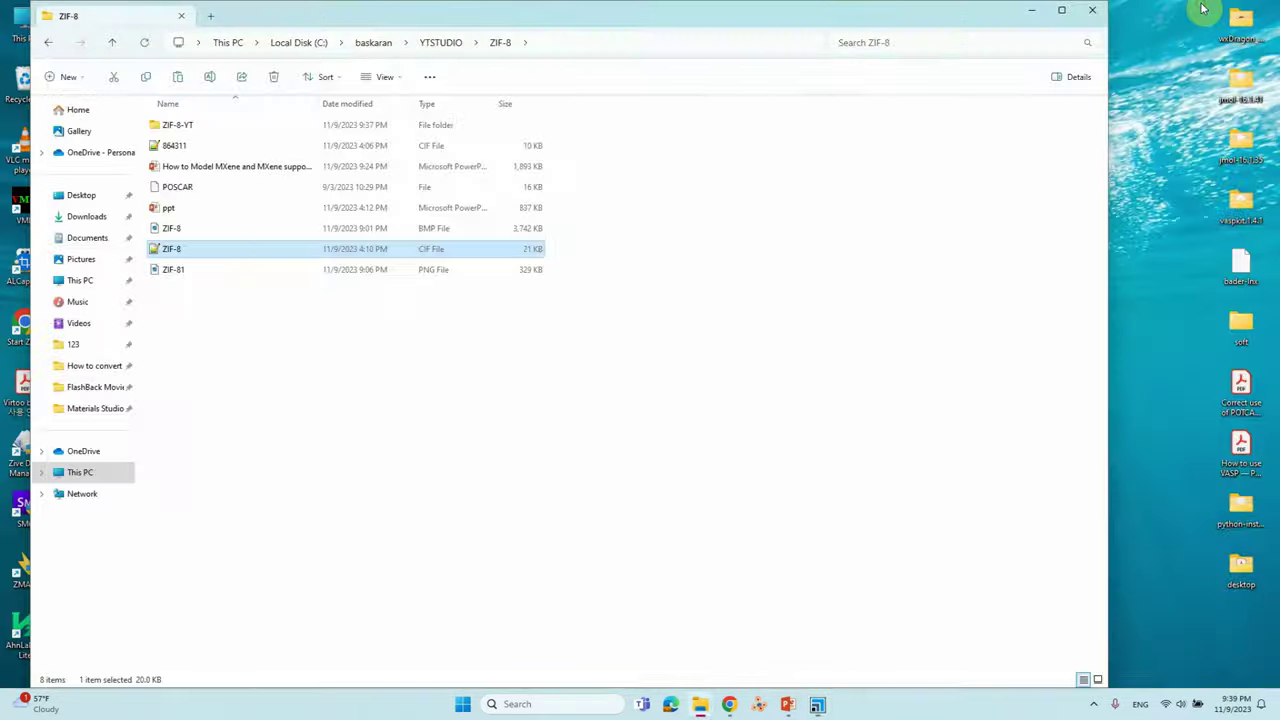
left_click(176, 188)
left_click(762, 708)
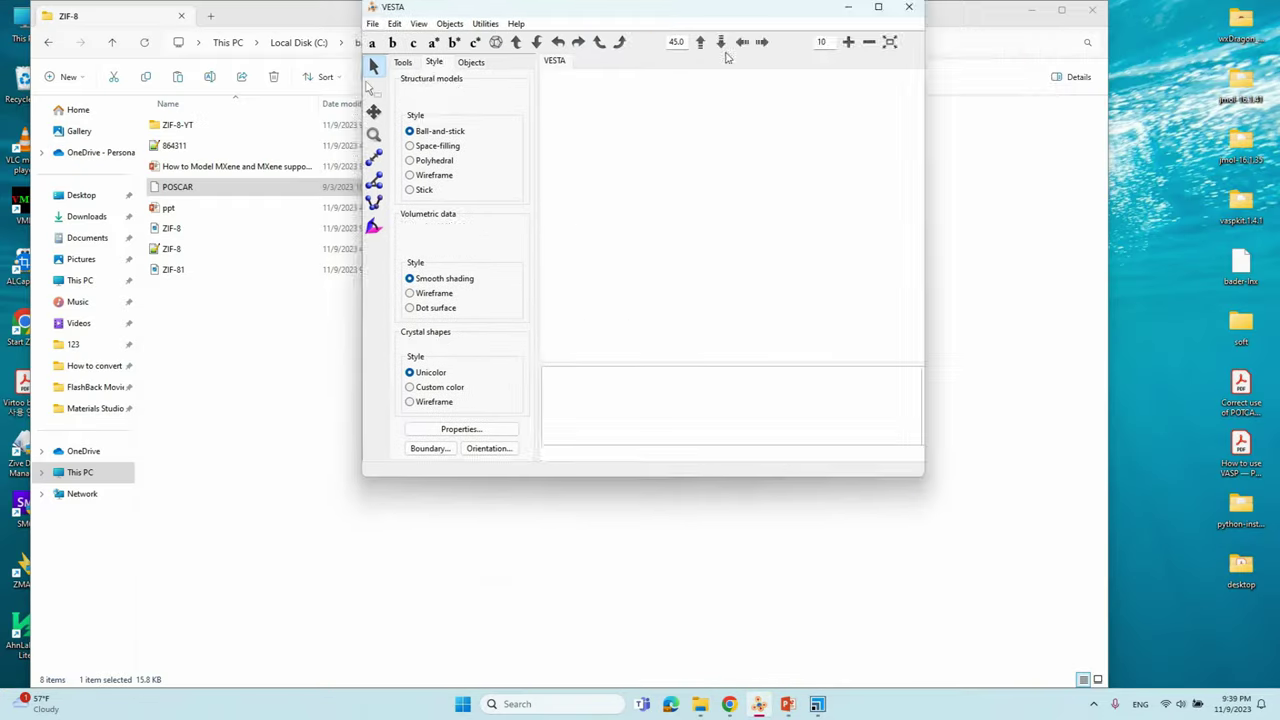
left_click_drag(185, 188, 790, 276)
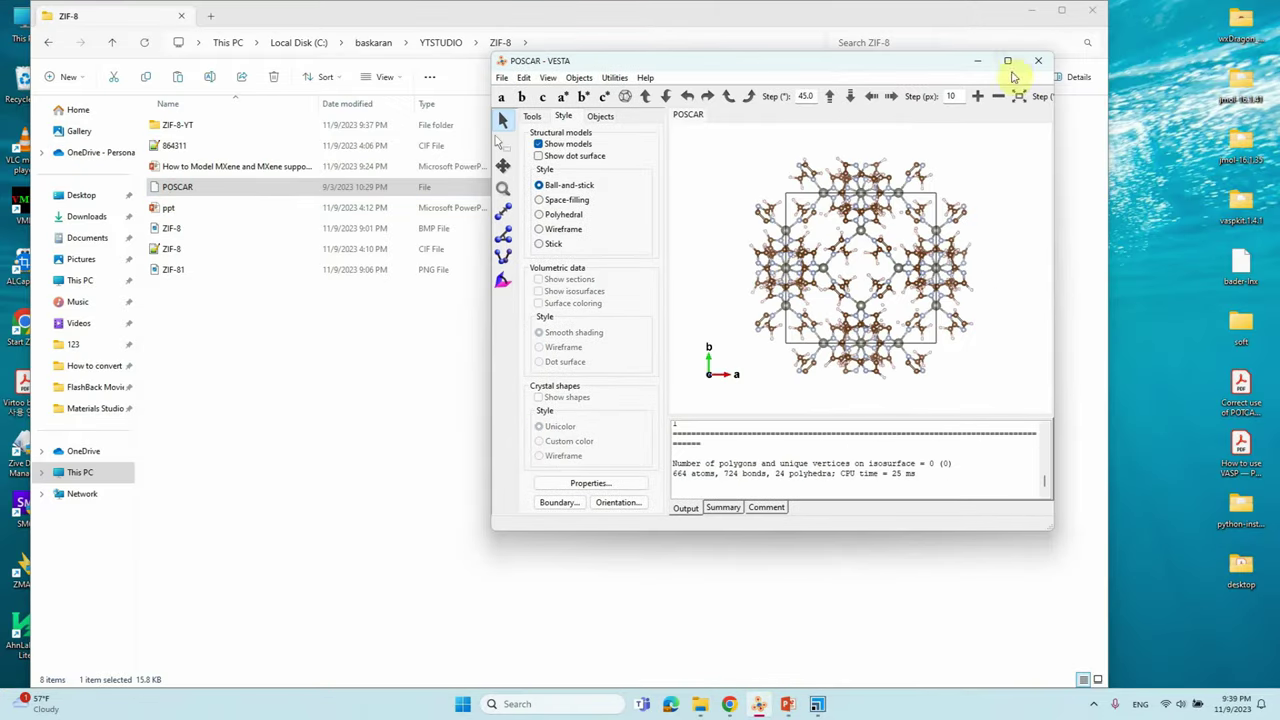
left_click(1007, 60)
mouse_move(775, 403)
left_mouse_down()
mouse_move(777, 237)
mouse_move(800, 200)
mouse_move(803, 403)
mouse_move(803, 354)
mouse_move(790, 407)
left_mouse_up()
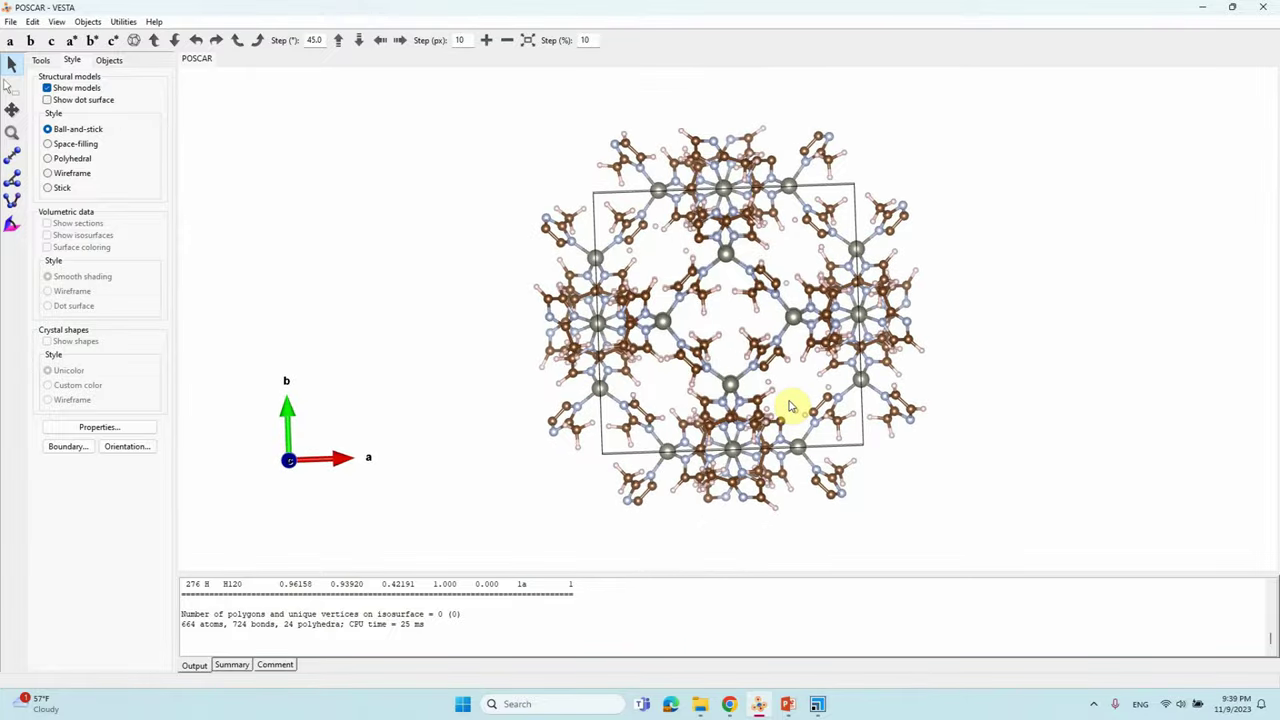